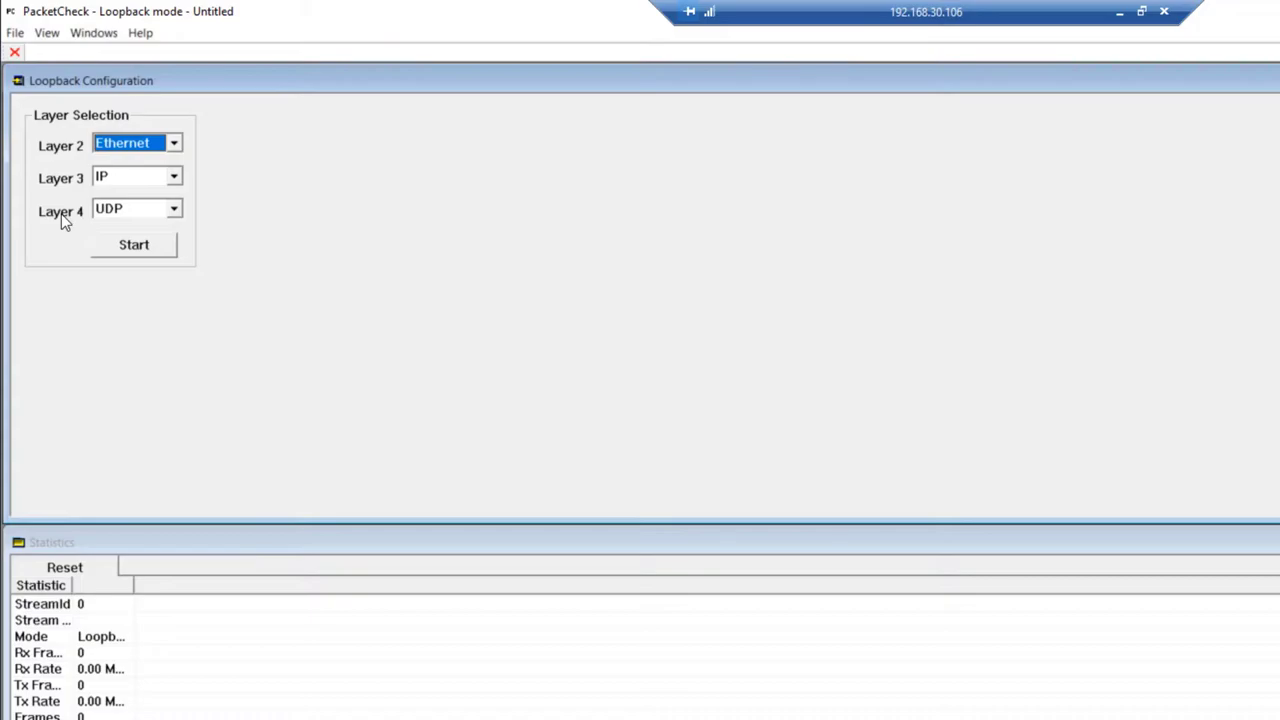
# Start loopback with Ethernet, IP and UDP layers, and launch PacketCheck in Normal mode on the 192.168.30.129 machine
pyautogui.click(140, 247)
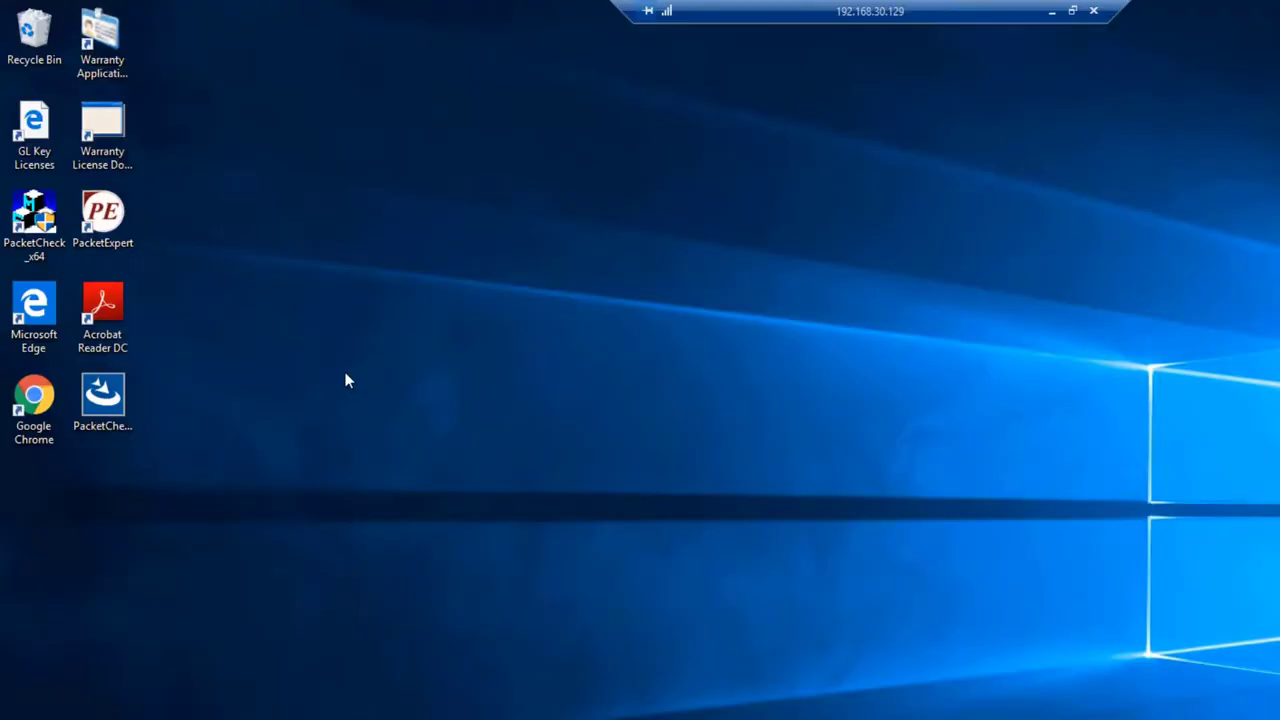
pyautogui.doubleClick(34, 215)
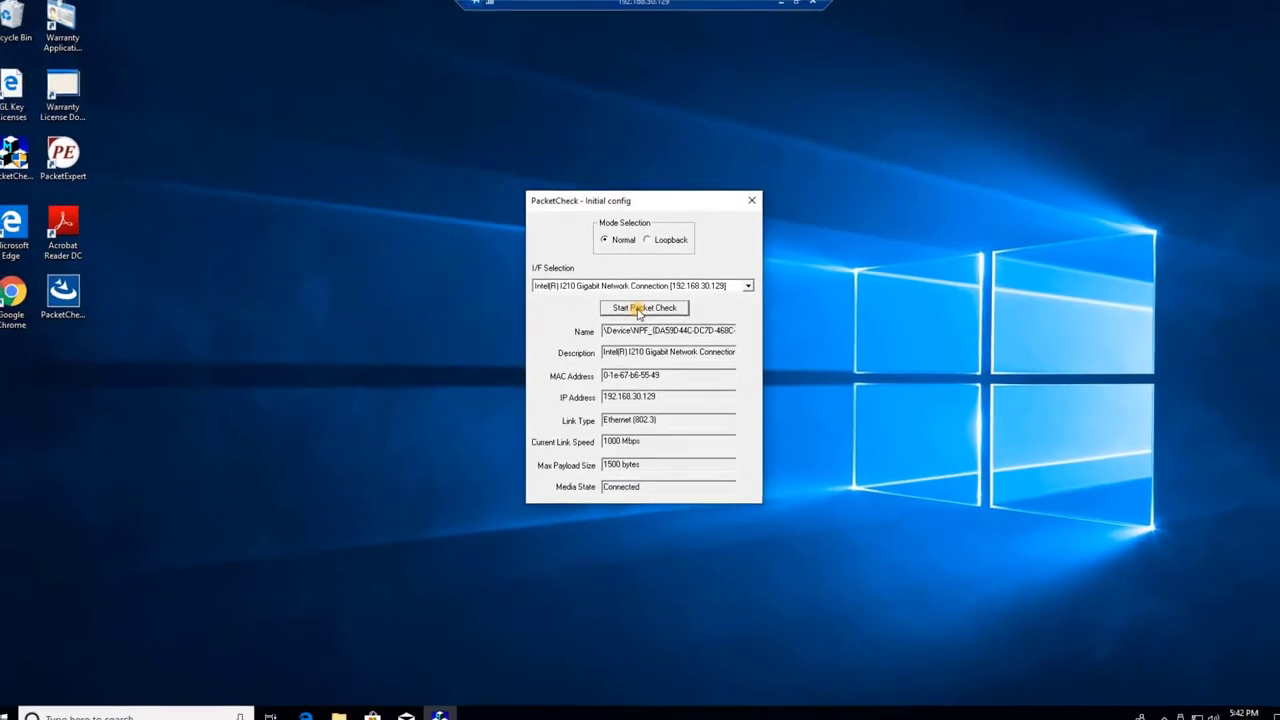
pyautogui.click(645, 322)
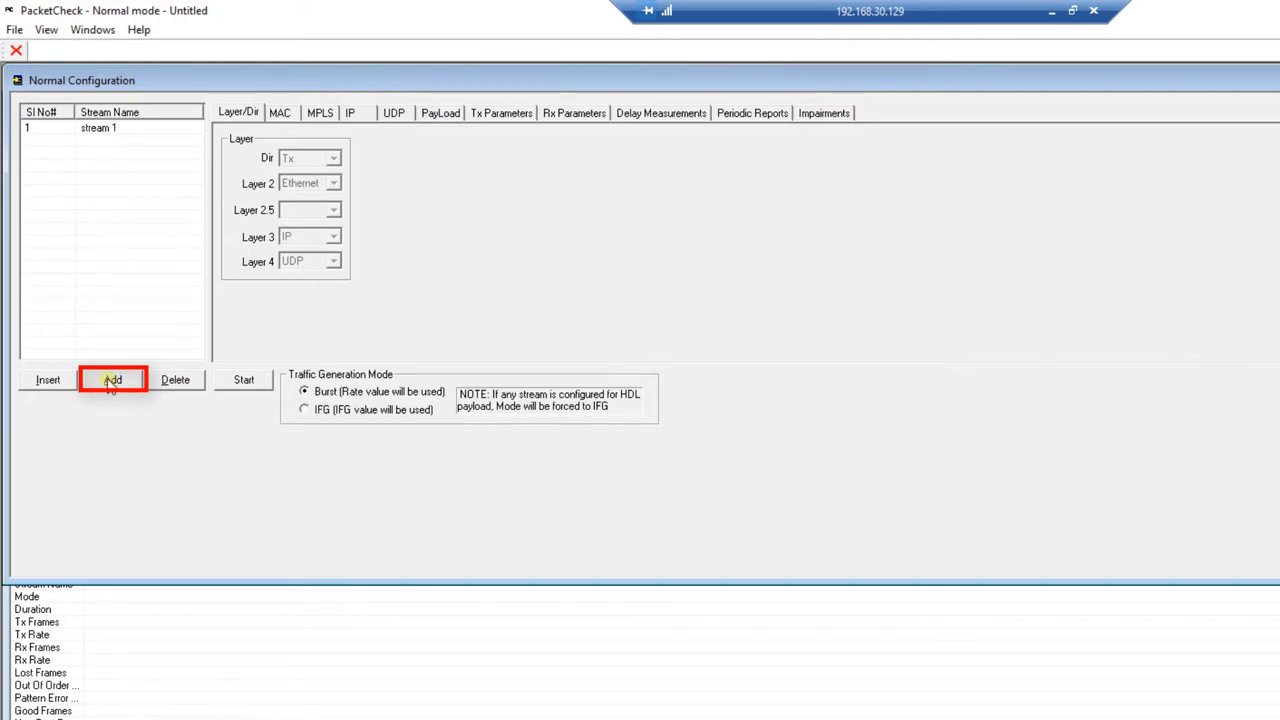
# Name the first stream stream 1 and set its direction to Tx_Rx, with Ethernet, no Layer 2.5, IP and UDP
pyautogui.doubleClick(110, 128)
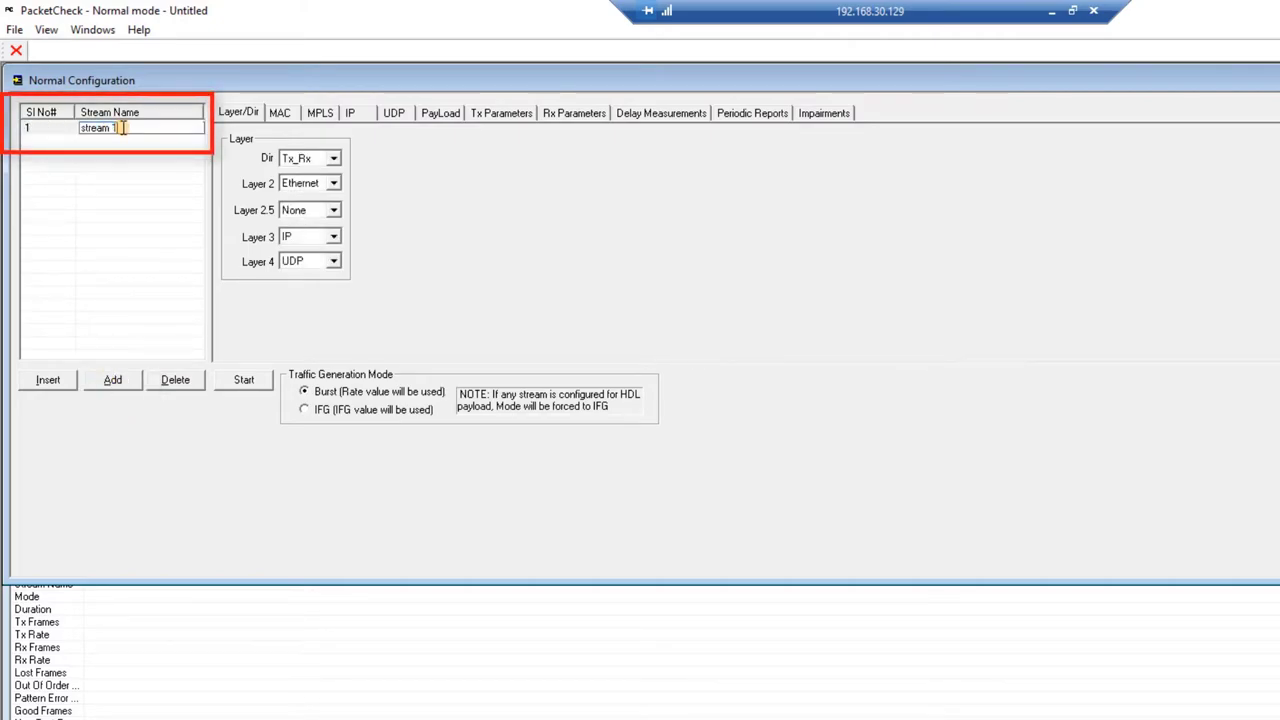
pyautogui.press('Return')
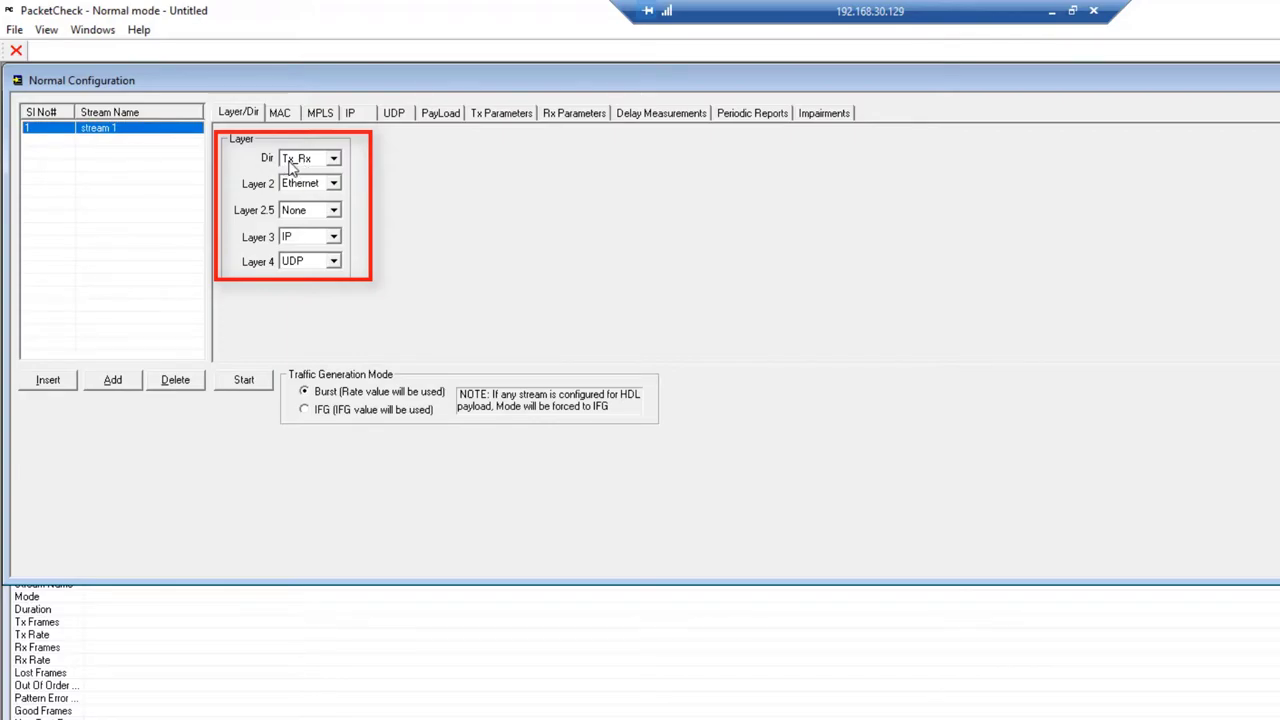
pyautogui.click(289, 162)
pyautogui.click(300, 188)
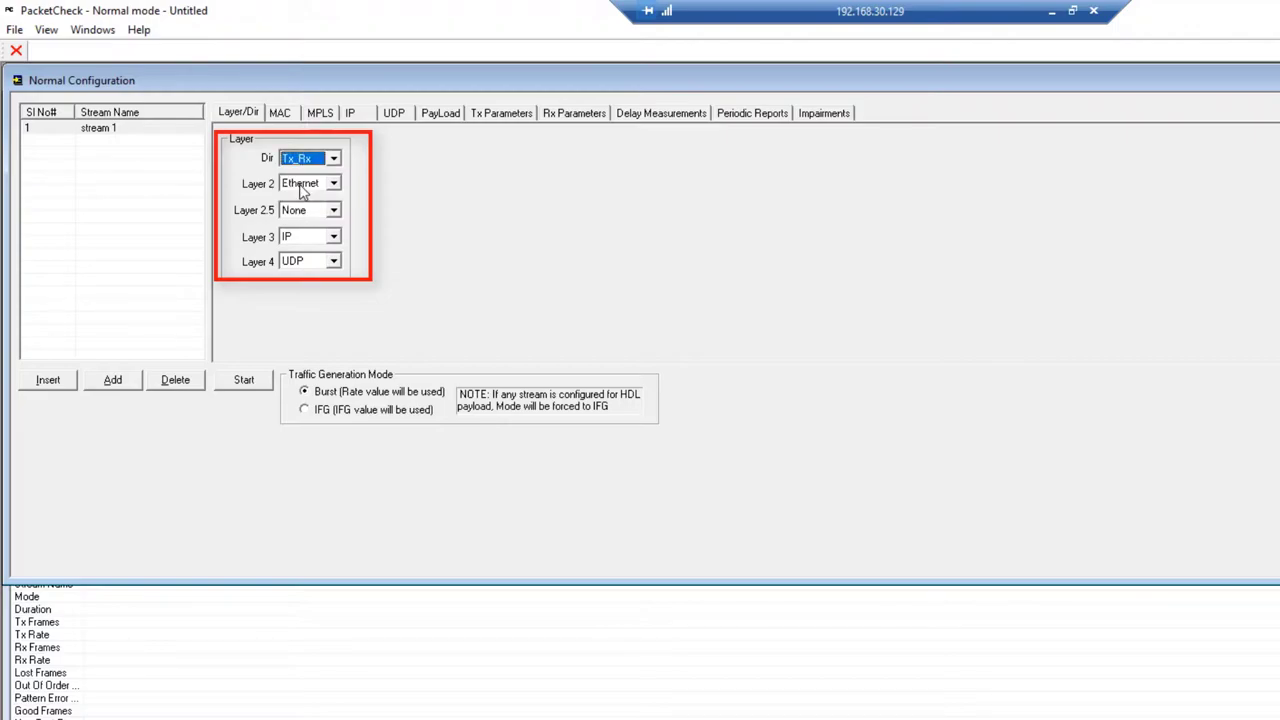
pyautogui.click(301, 186)
pyautogui.click(299, 183)
pyautogui.click(300, 237)
pyautogui.click(300, 249)
pyautogui.click(300, 261)
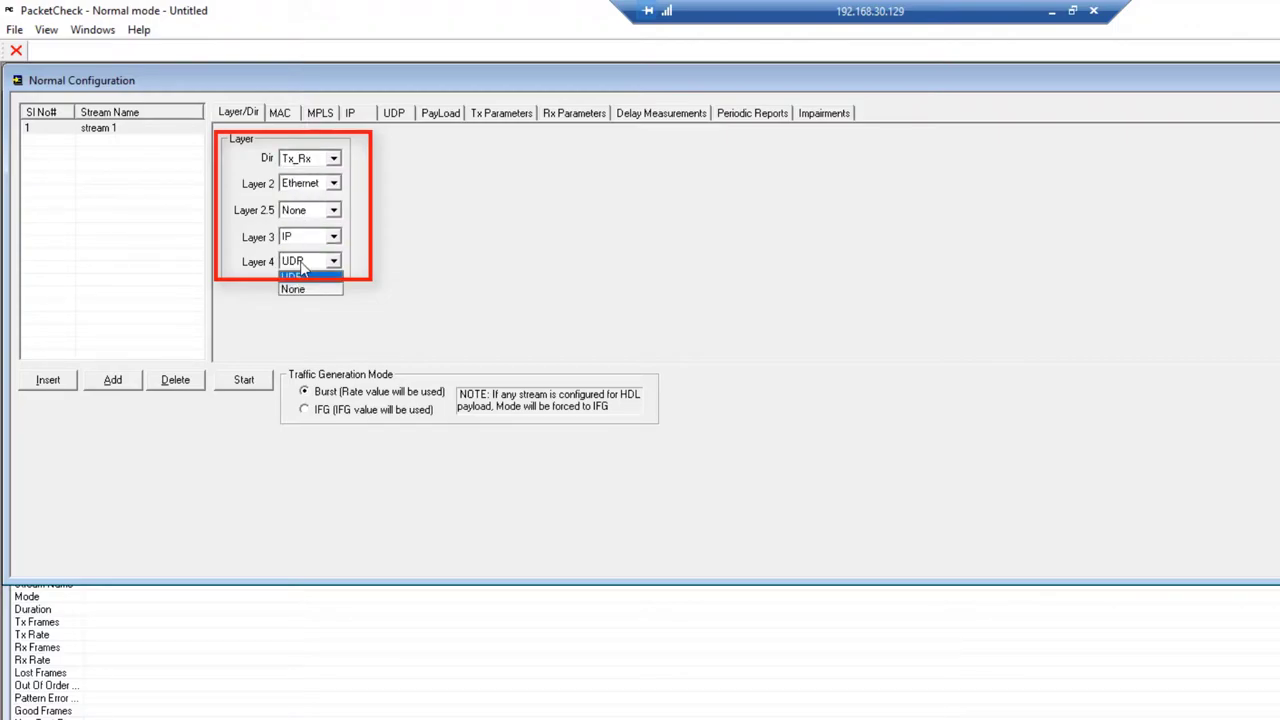
pyautogui.click(300, 261)
# Review stream 1's MAC addresses, IP addresses, UDP ports, payload pattern and transmit parameters
pyautogui.click(282, 115)
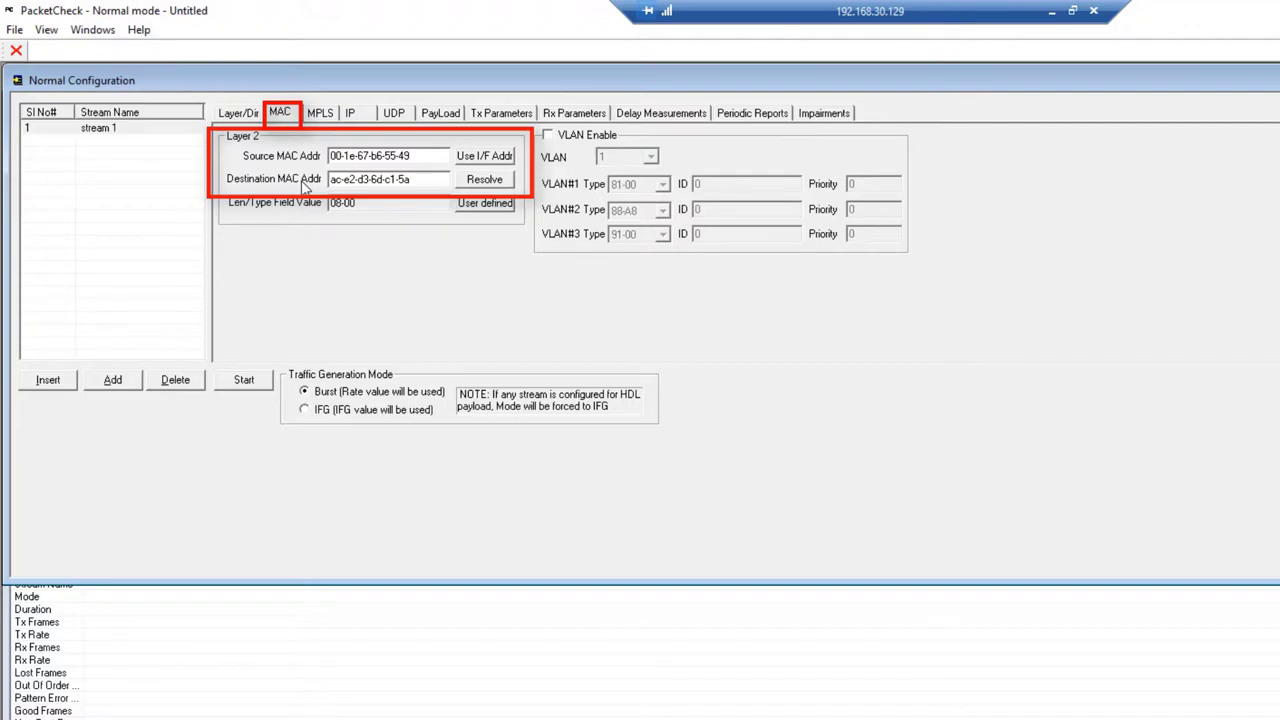
pyautogui.click(352, 114)
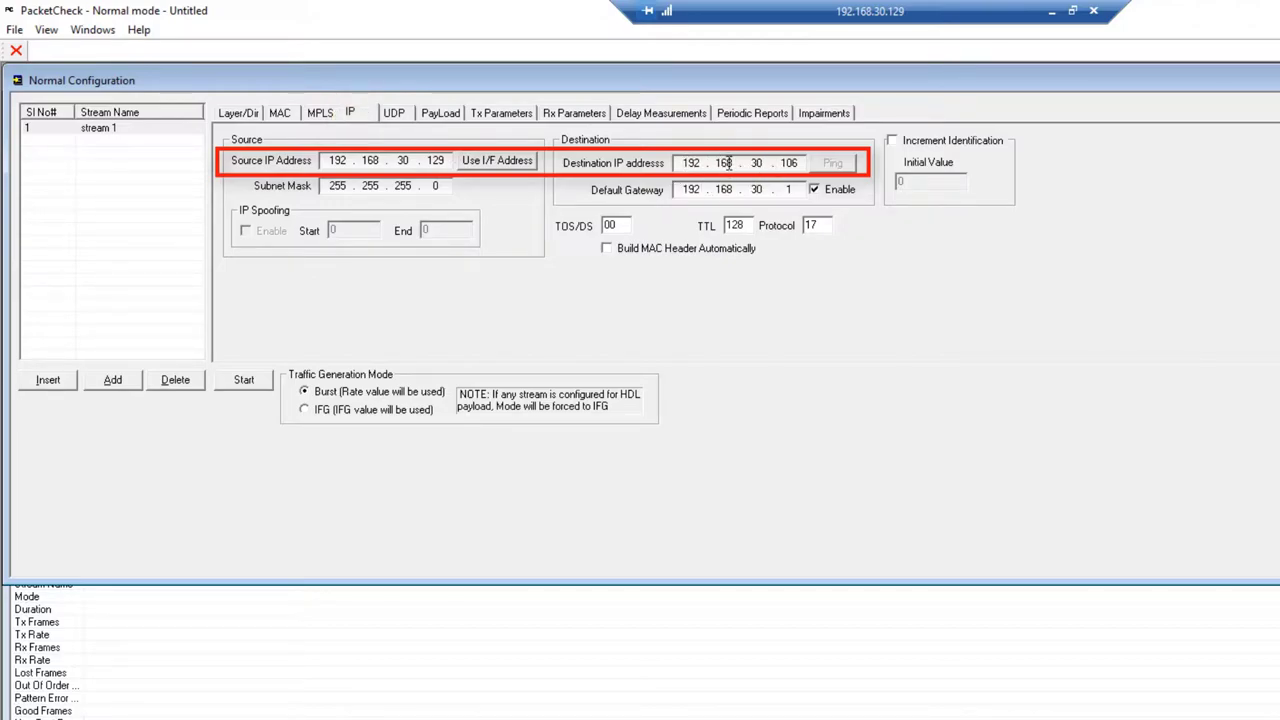
pyautogui.click(395, 115)
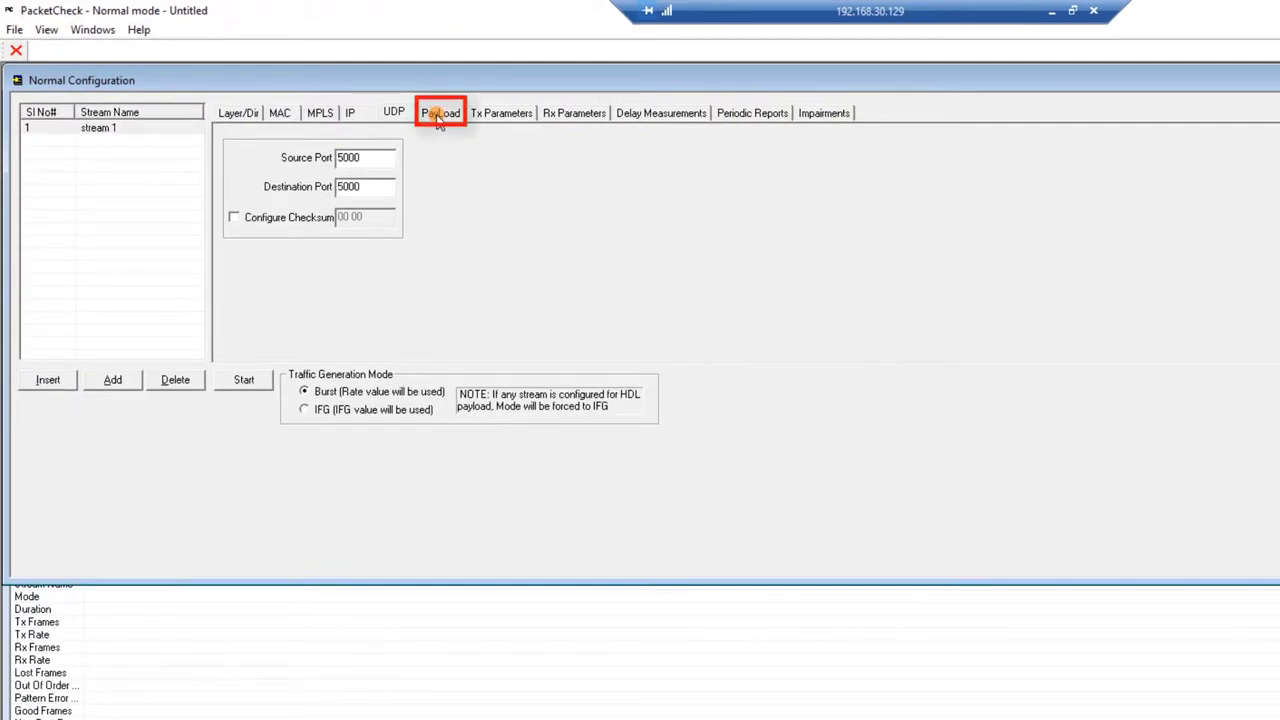
pyautogui.click(437, 116)
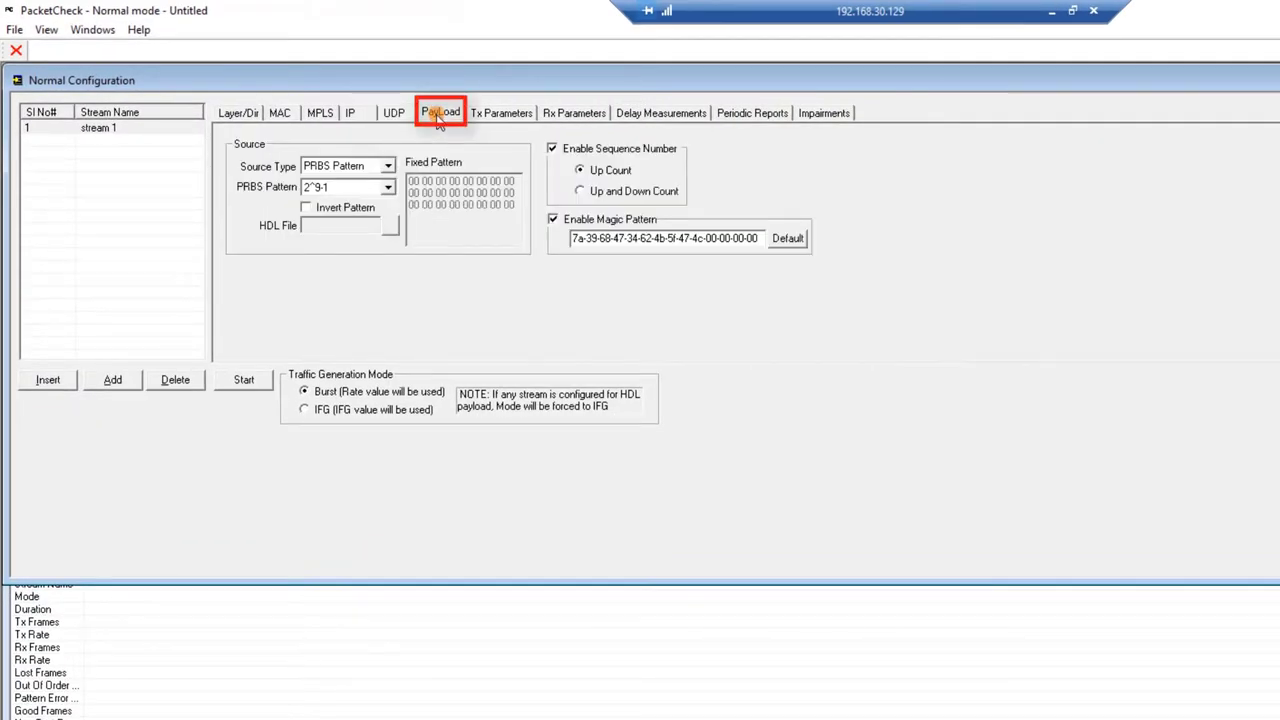
pyautogui.click(492, 118)
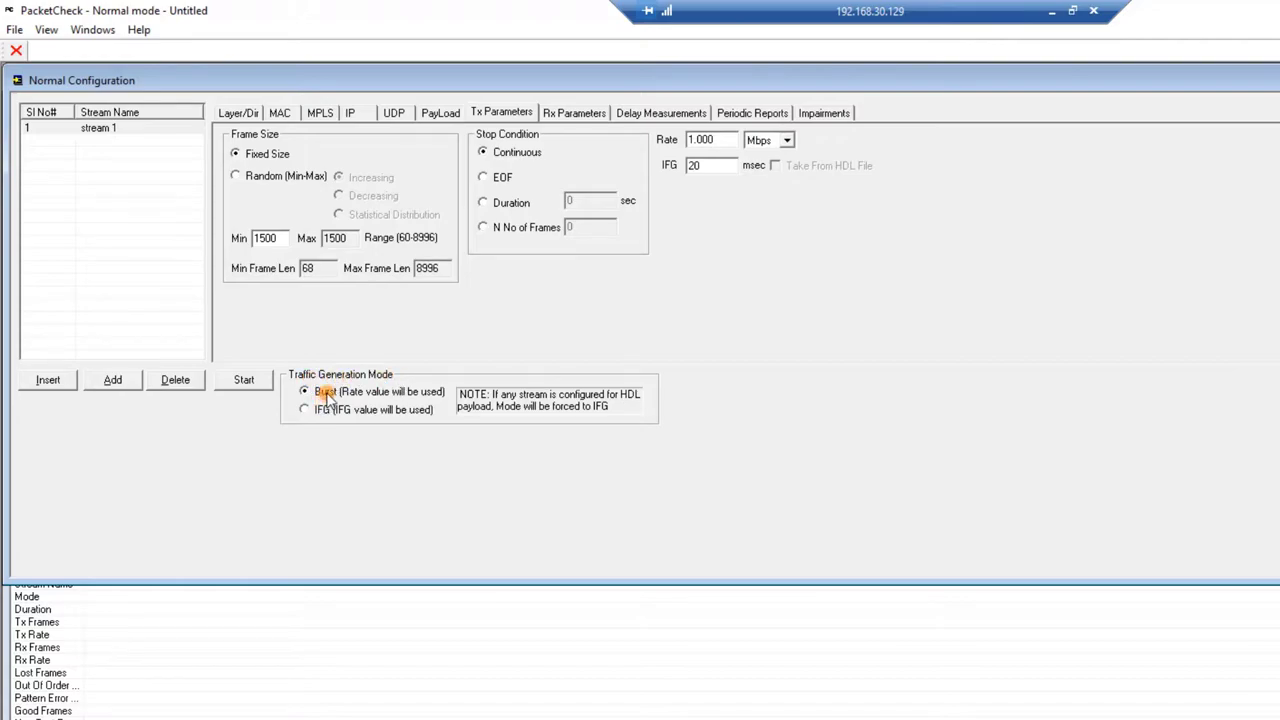
# Set stream 1's delay measurement type to Round Trip Delay and start the traffic
pyautogui.click(663, 114)
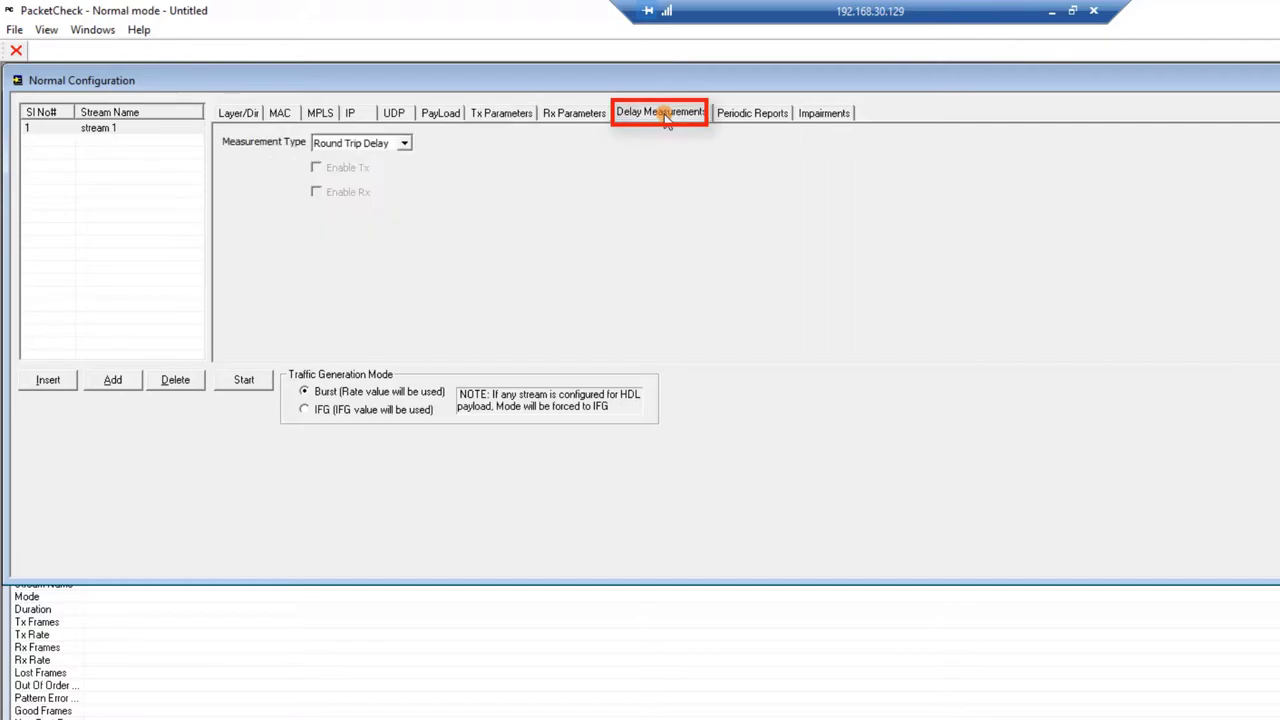
pyautogui.click(368, 145)
pyautogui.click(371, 172)
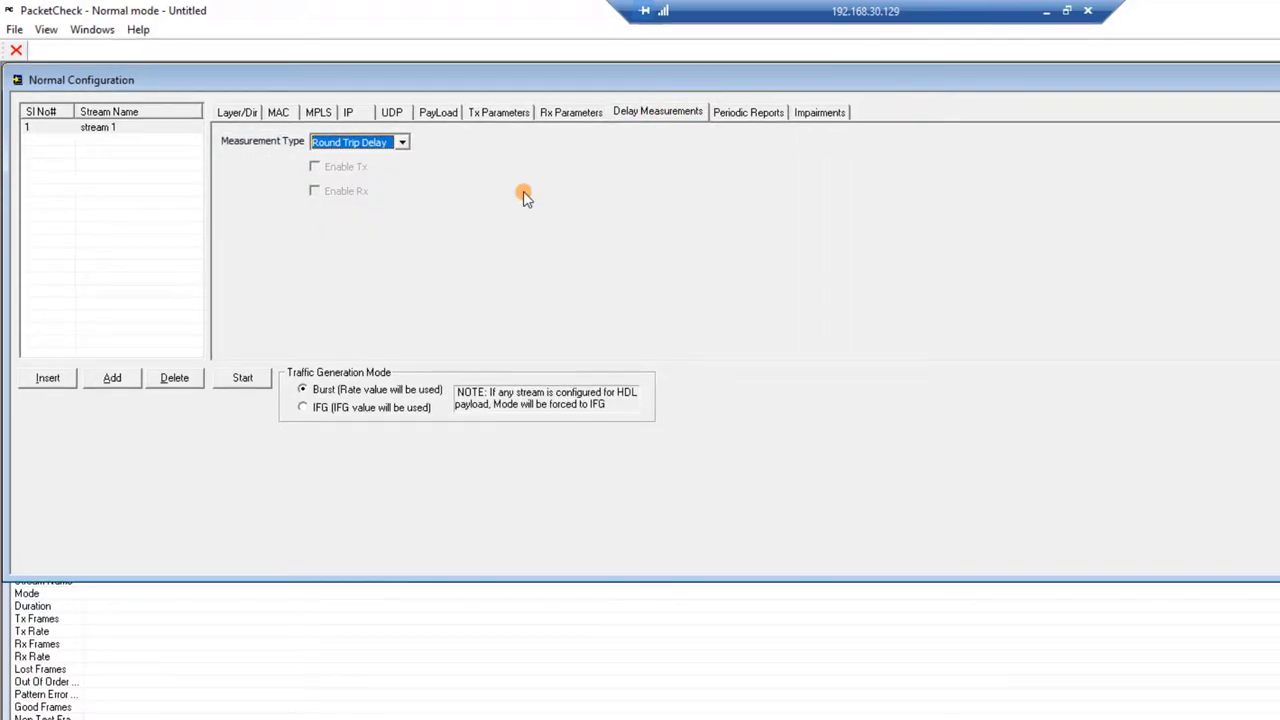
pyautogui.click(242, 378)
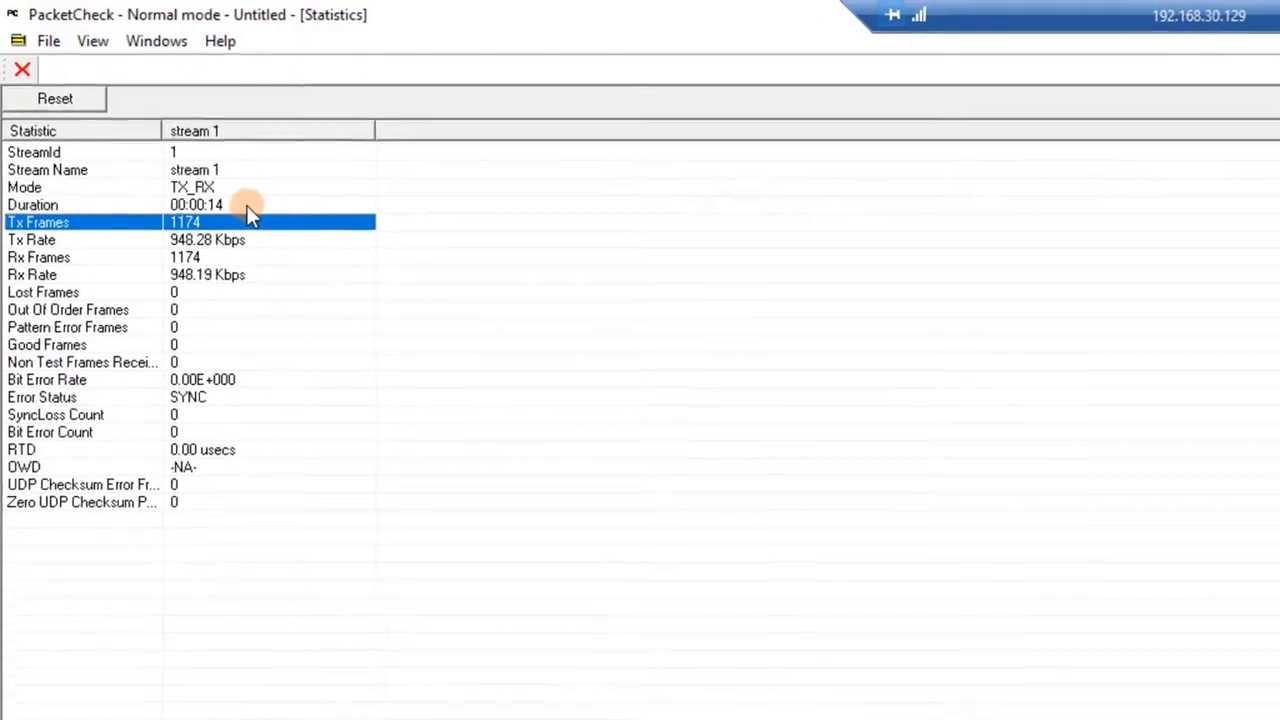
# Examine stream 1's live statistics, from the transmitted frames and rates through the error counts to the round trip delay
pyautogui.press('Down')
pyautogui.press('Down')
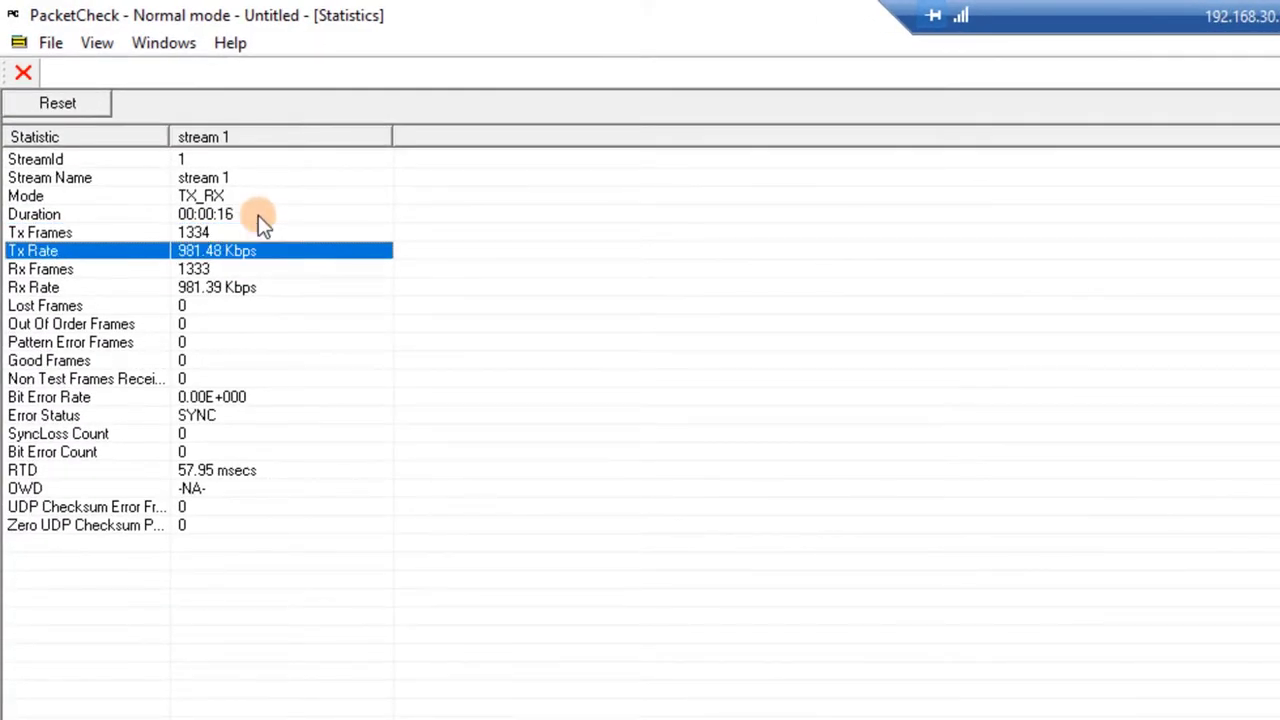
pyautogui.press('Up')
pyautogui.press('Down')
pyautogui.press('Down')
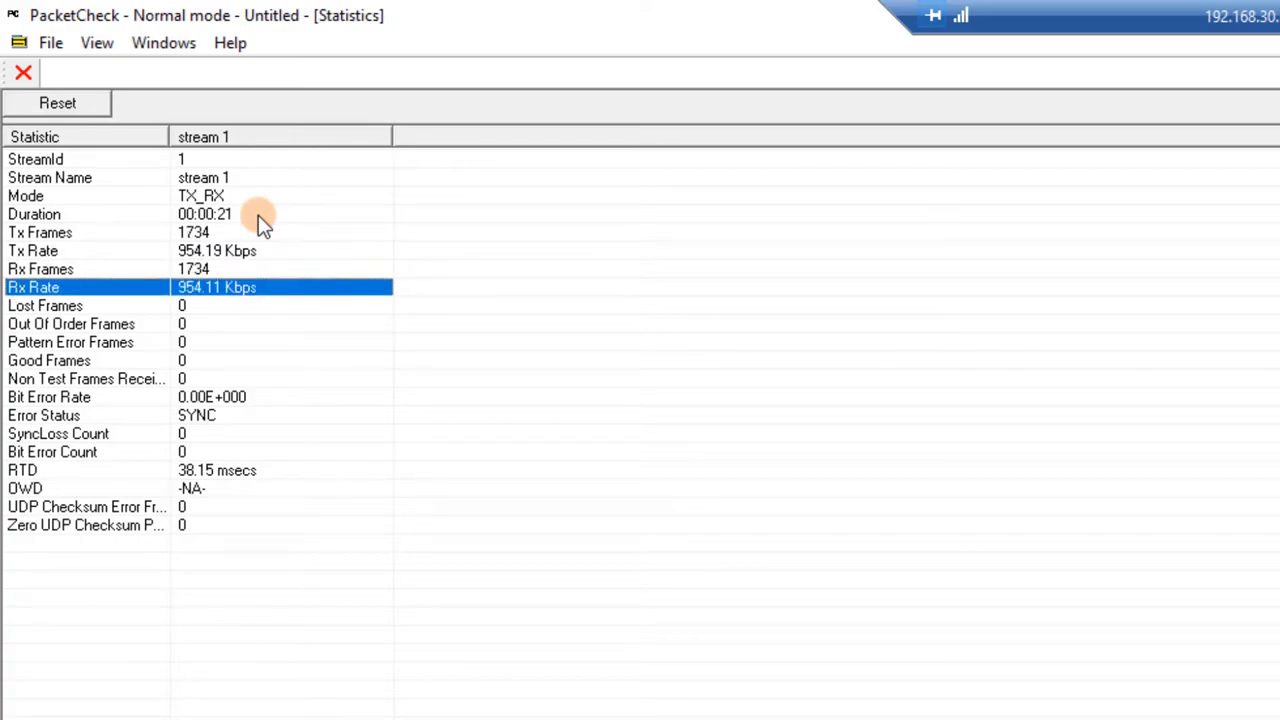
pyautogui.press('Down')
pyautogui.press('Down')
pyautogui.press('Down')
pyautogui.press('Down')
pyautogui.press('Down')
pyautogui.press('Down')
pyautogui.press('Down')
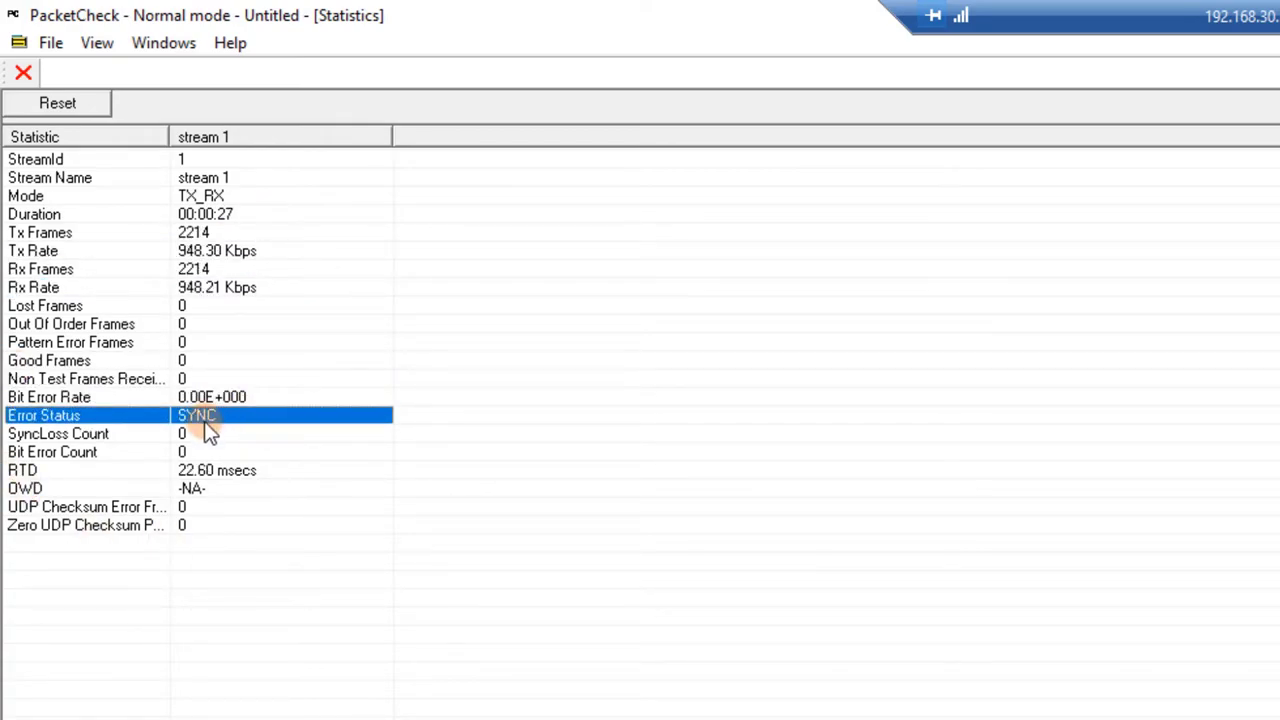
pyautogui.press('Up')
pyautogui.press('Down')
pyautogui.press('Down')
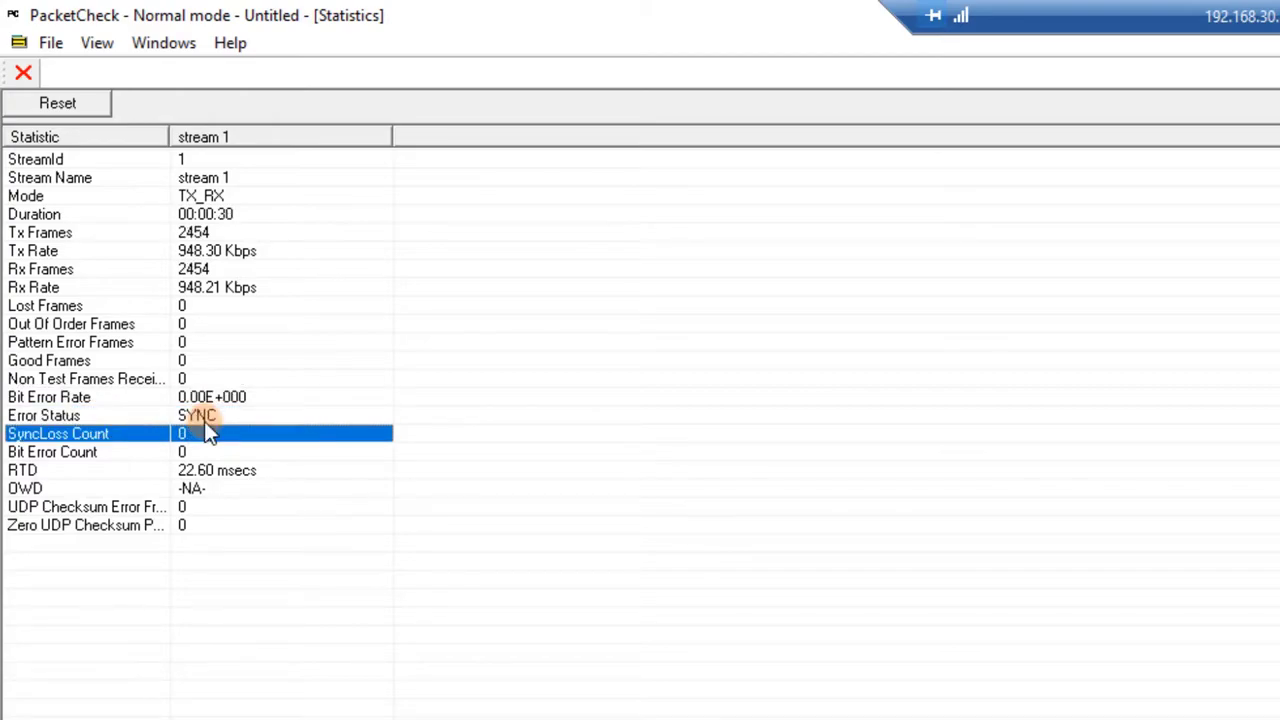
pyautogui.press('Down')
pyautogui.press('Down')
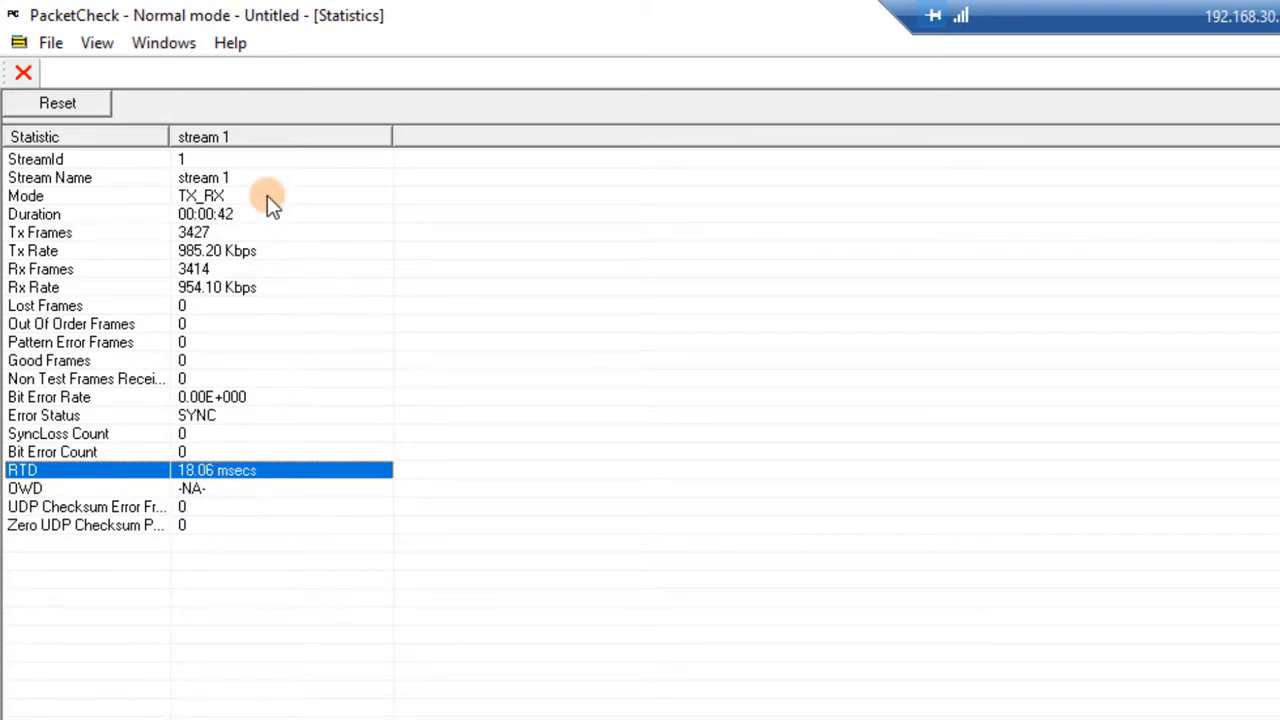
# Go through stream 1's statistics again from the stream ID down to the error status
pyautogui.click(251, 161)
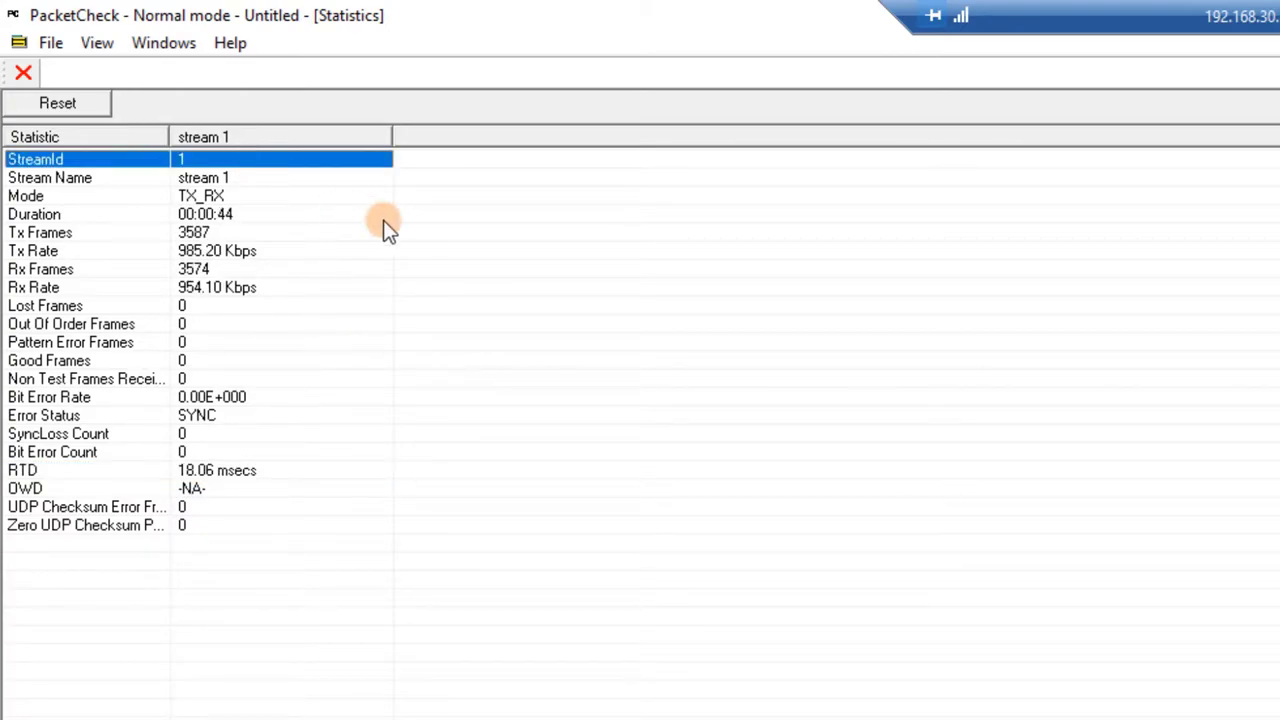
pyautogui.press('Down')
pyautogui.press('Down')
pyautogui.press('Down')
pyautogui.press('Down')
pyautogui.press('Down')
pyautogui.press('Down')
pyautogui.press('Down')
pyautogui.press('Down')
pyautogui.press('Down')
pyautogui.press('Down')
pyautogui.press('Down')
pyautogui.press('Down')
pyautogui.press('Down')
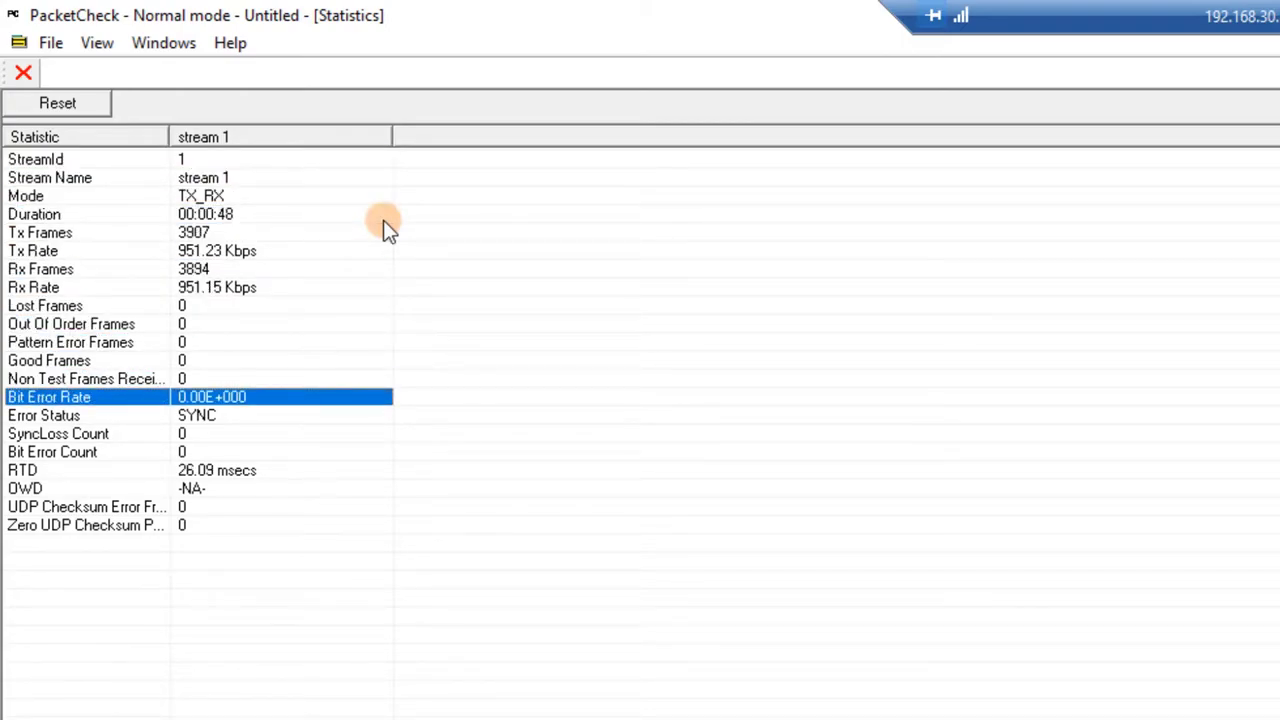
pyautogui.press('Down')
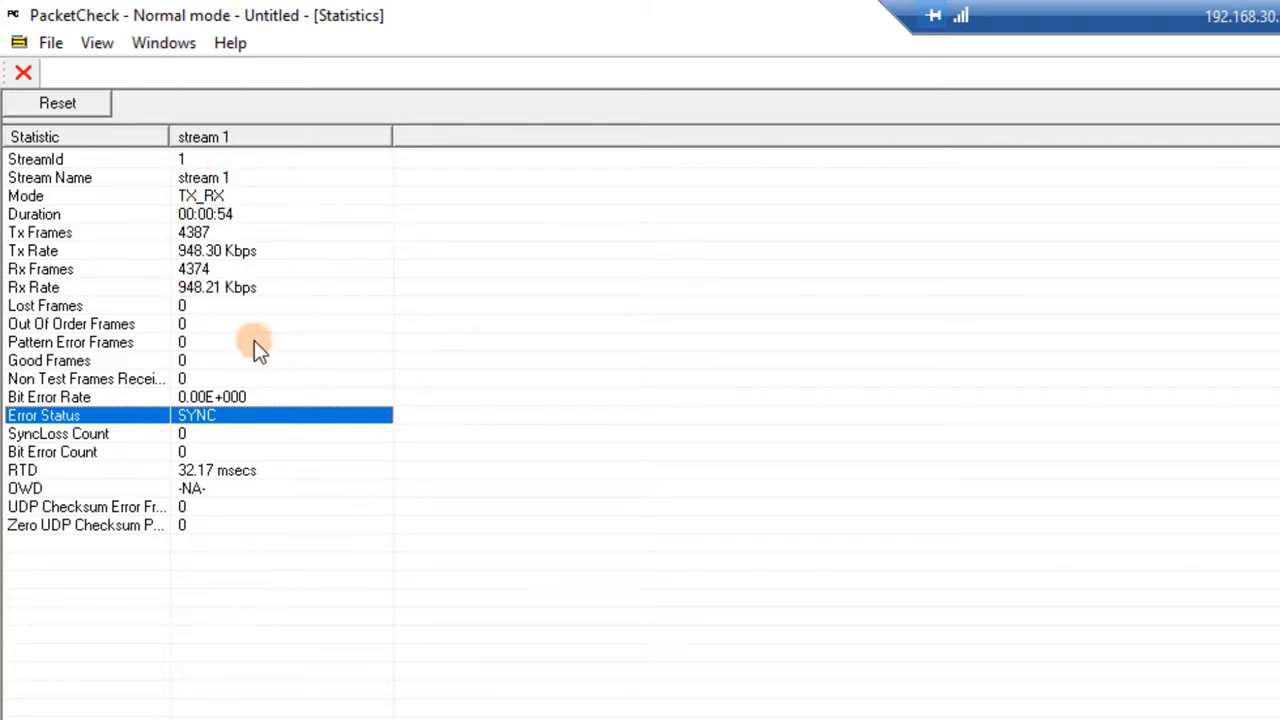
# Reset the stream statistics and check the round trip delay
pyautogui.click(62, 104)
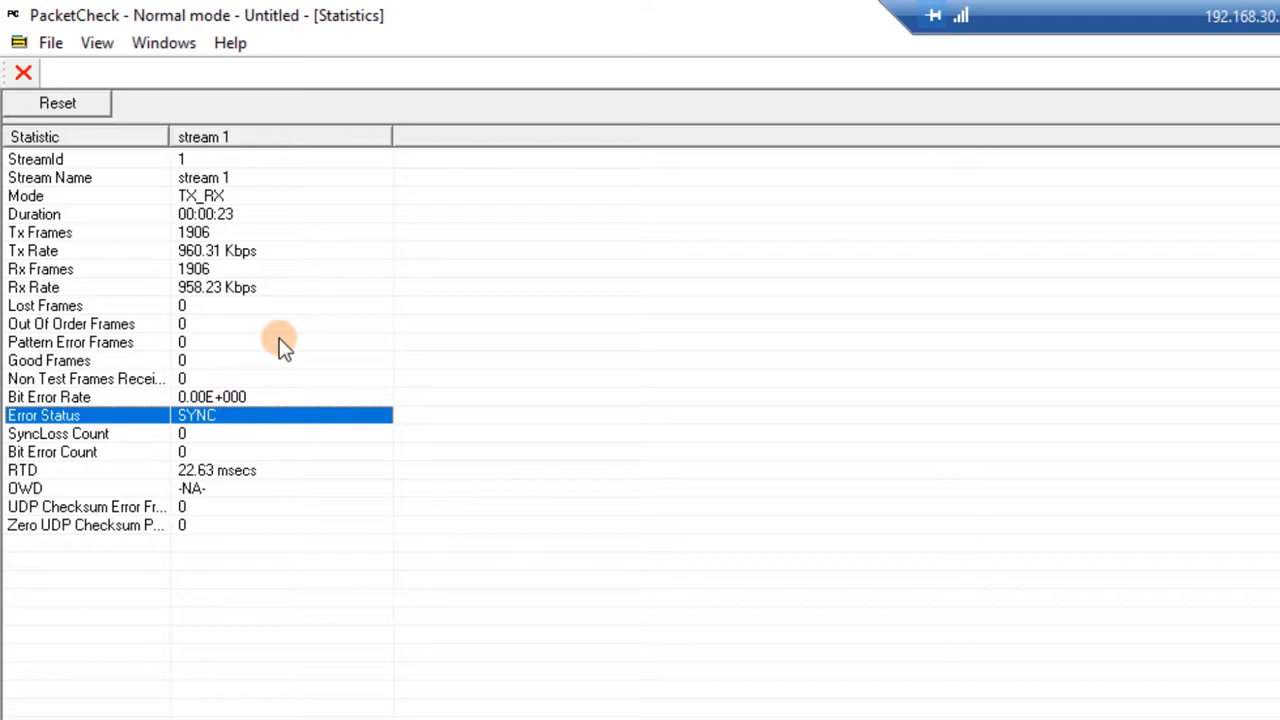
pyautogui.press('Down')
pyautogui.press('Down')
pyautogui.press('Down')
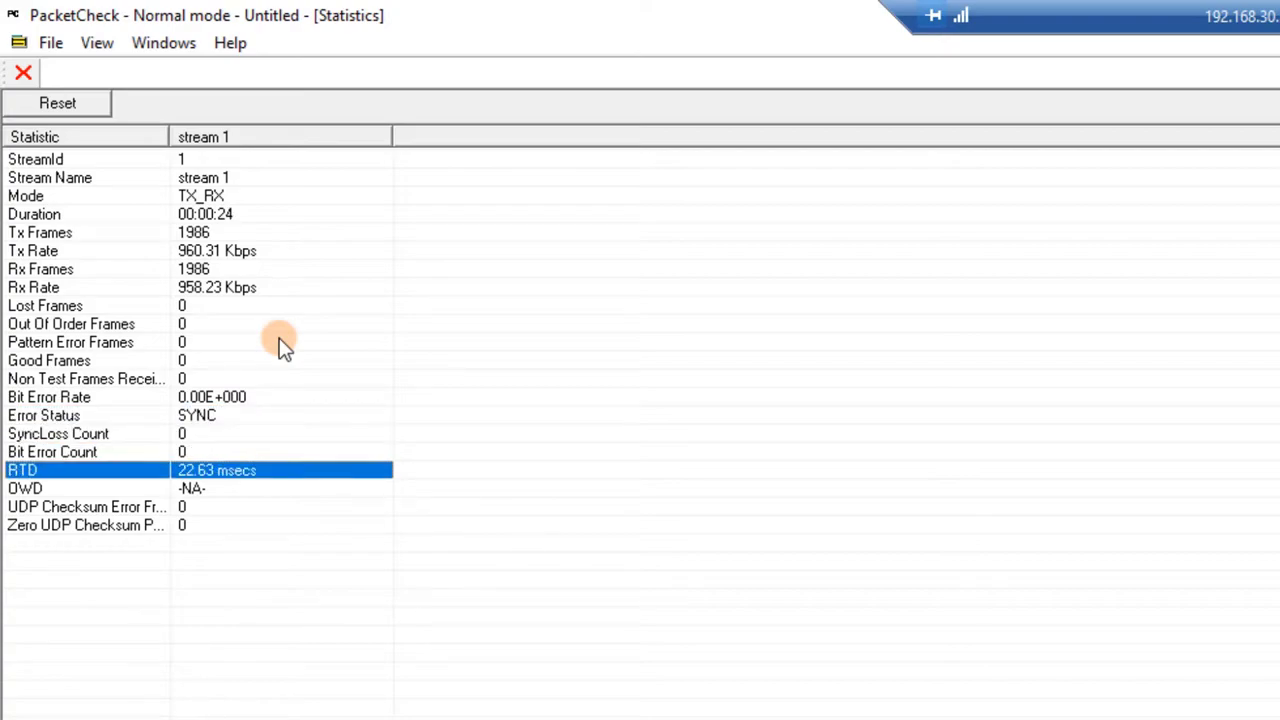
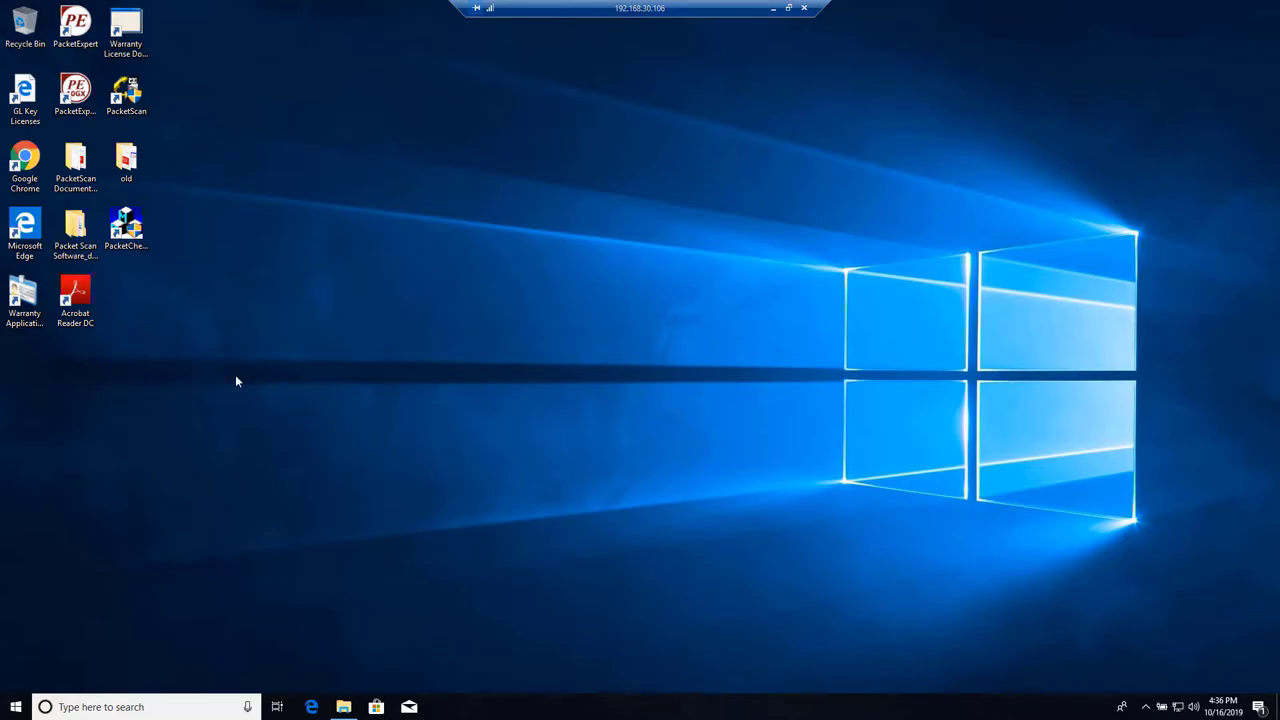
# Launch PacketCheck in Loopback mode on the 192.168.30.106 machine and start loopback with Ethernet, IP and UDP layers
pyautogui.doubleClick(128, 240)
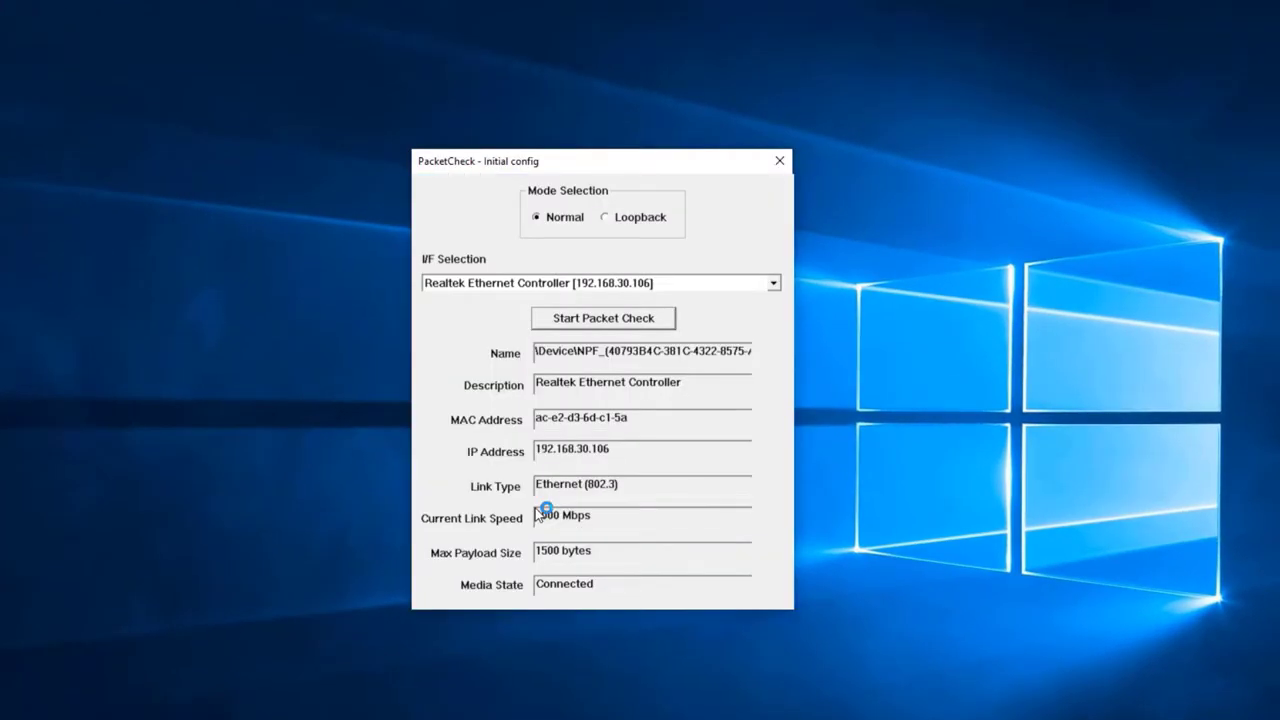
pyautogui.click(605, 220)
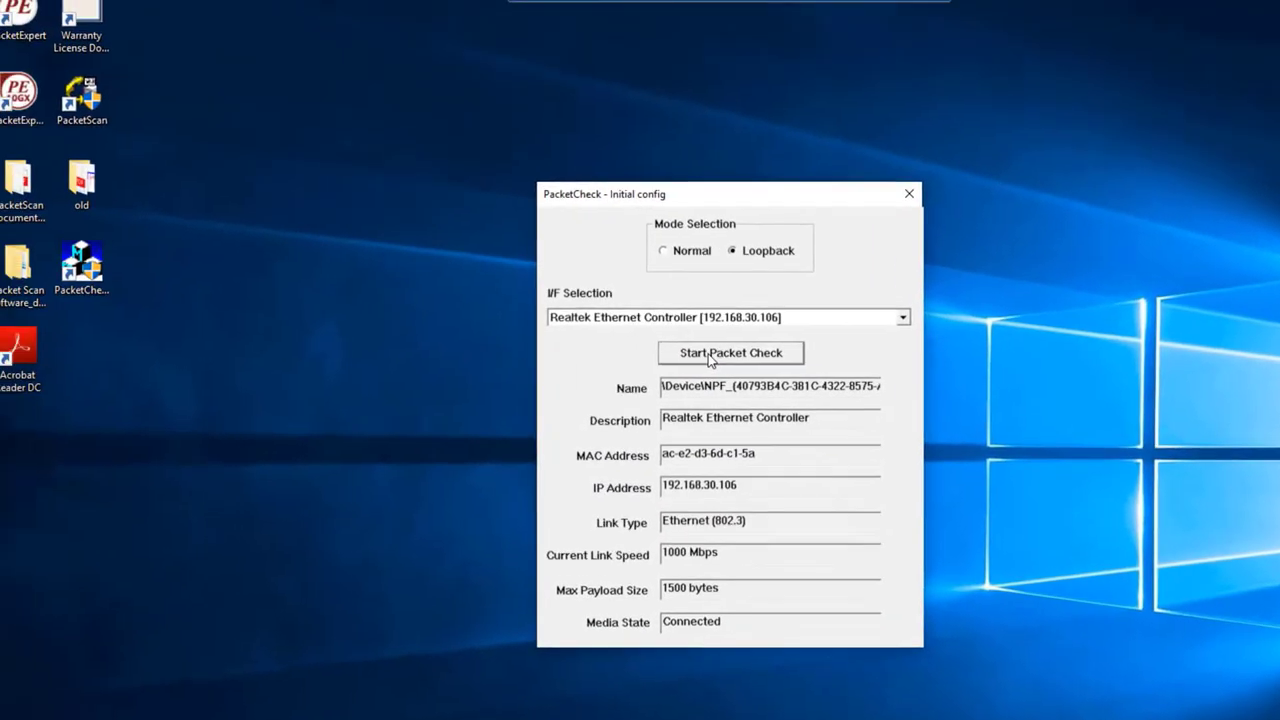
pyautogui.click(583, 319)
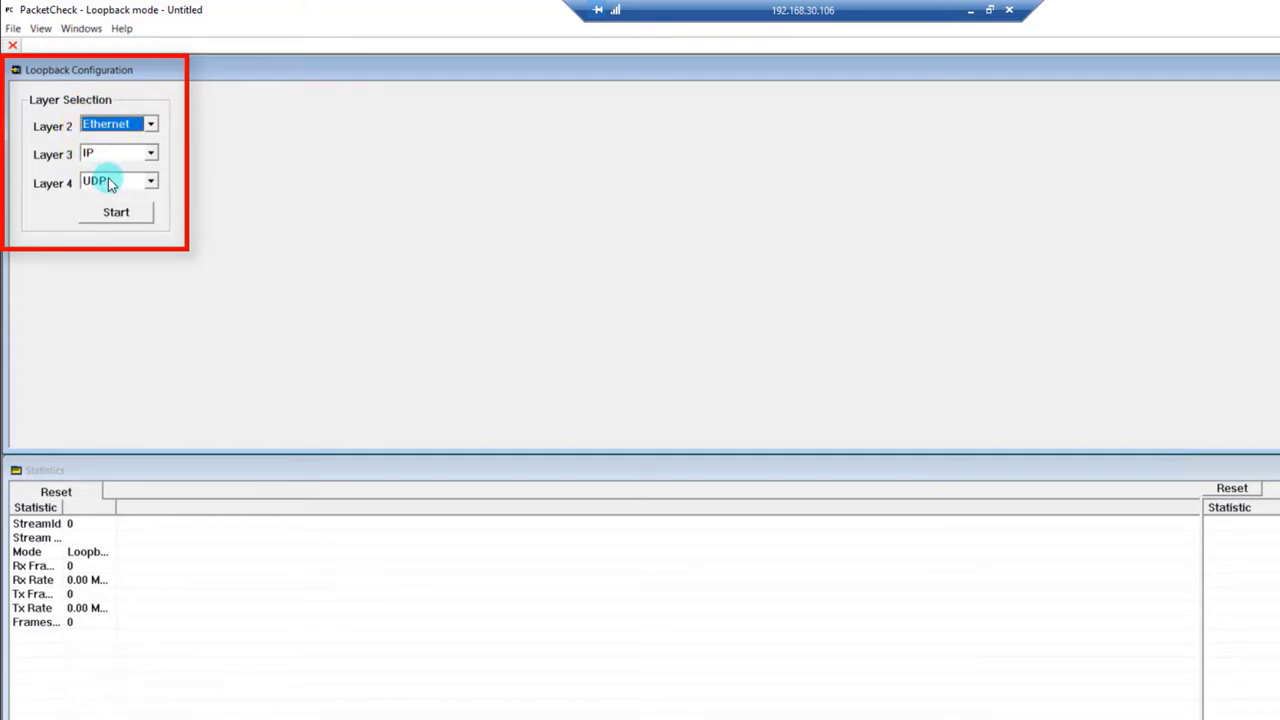
pyautogui.click(110, 211)
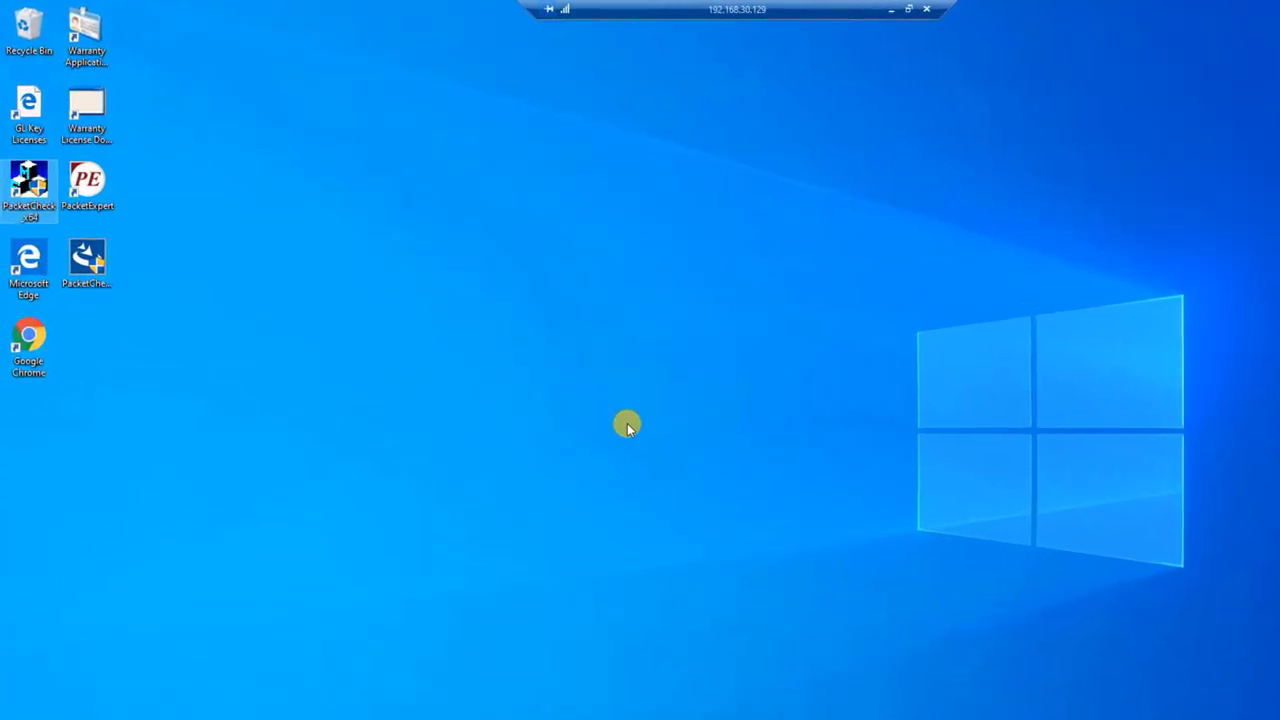
# Launch PacketCheck in Normal mode on the 192.168.30.129 machine using the Intel I210 Gigabit network interface
pyautogui.doubleClick(31, 200)
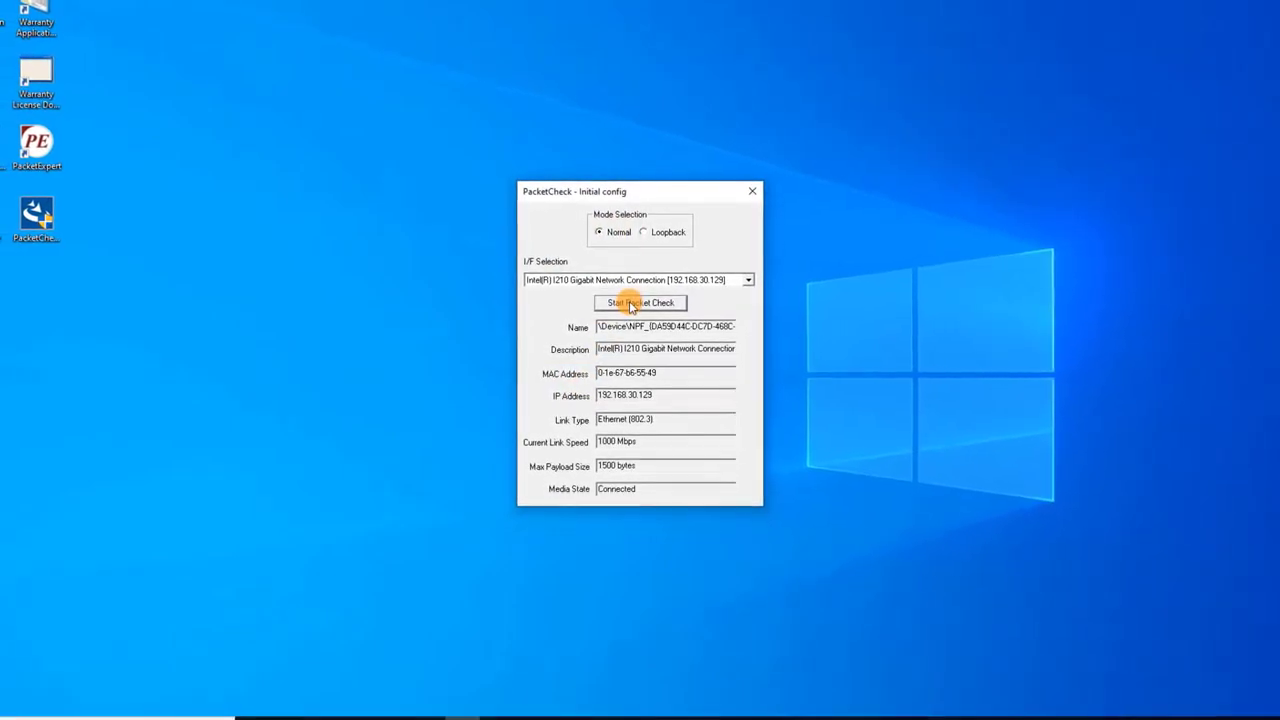
pyautogui.click(630, 305)
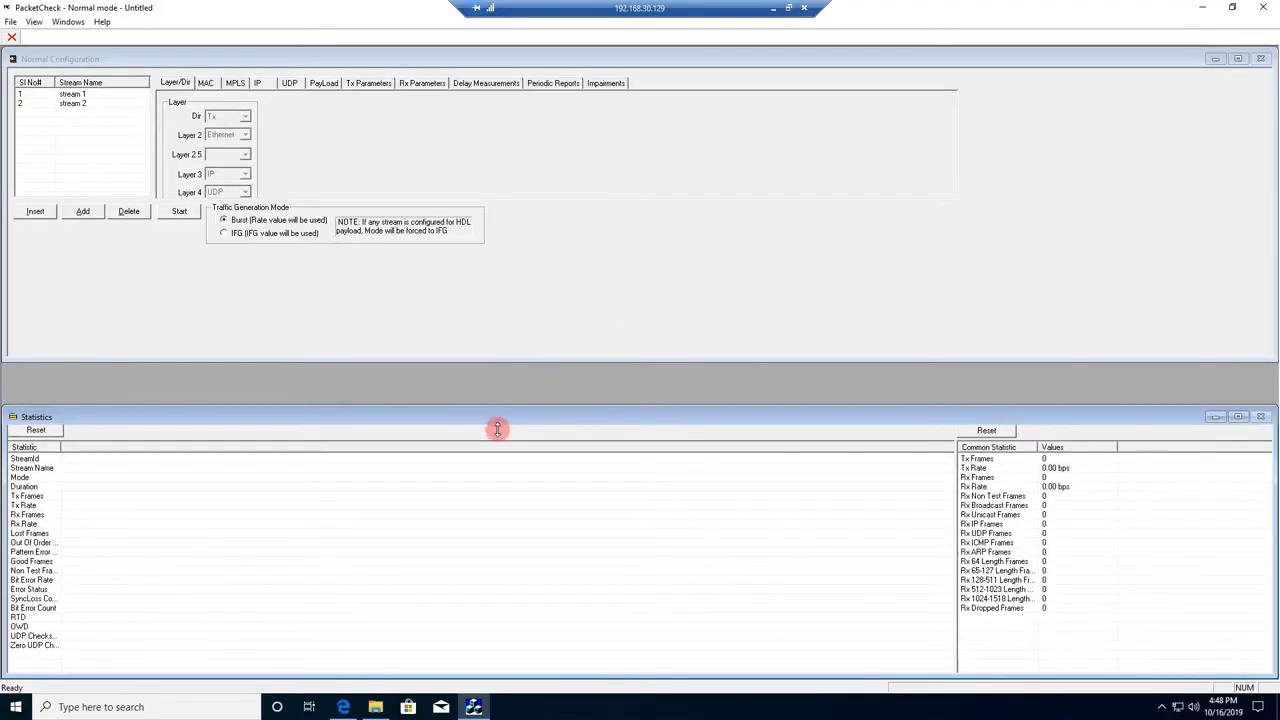
pyautogui.moveTo(497, 429); pyautogui.dragTo(497, 417)
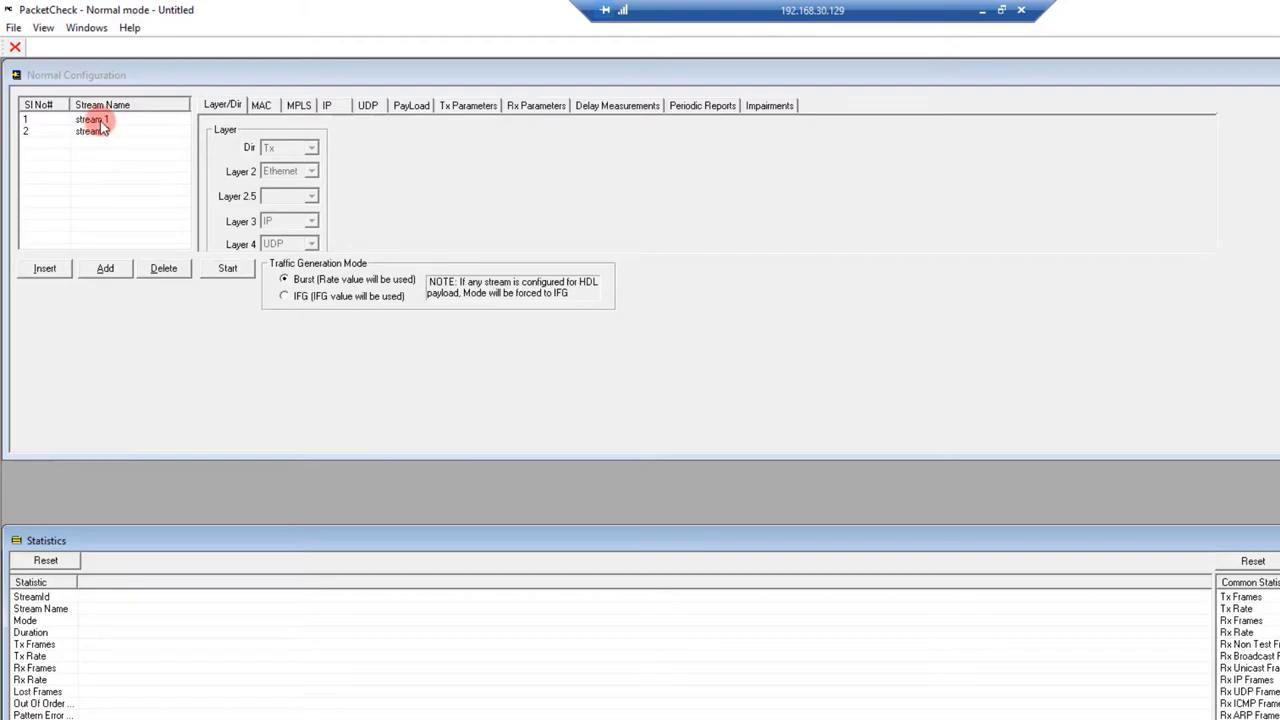
# Review the direction and layer settings of stream 1 and stream 2
pyautogui.click(100, 128)
pyautogui.click(93, 121)
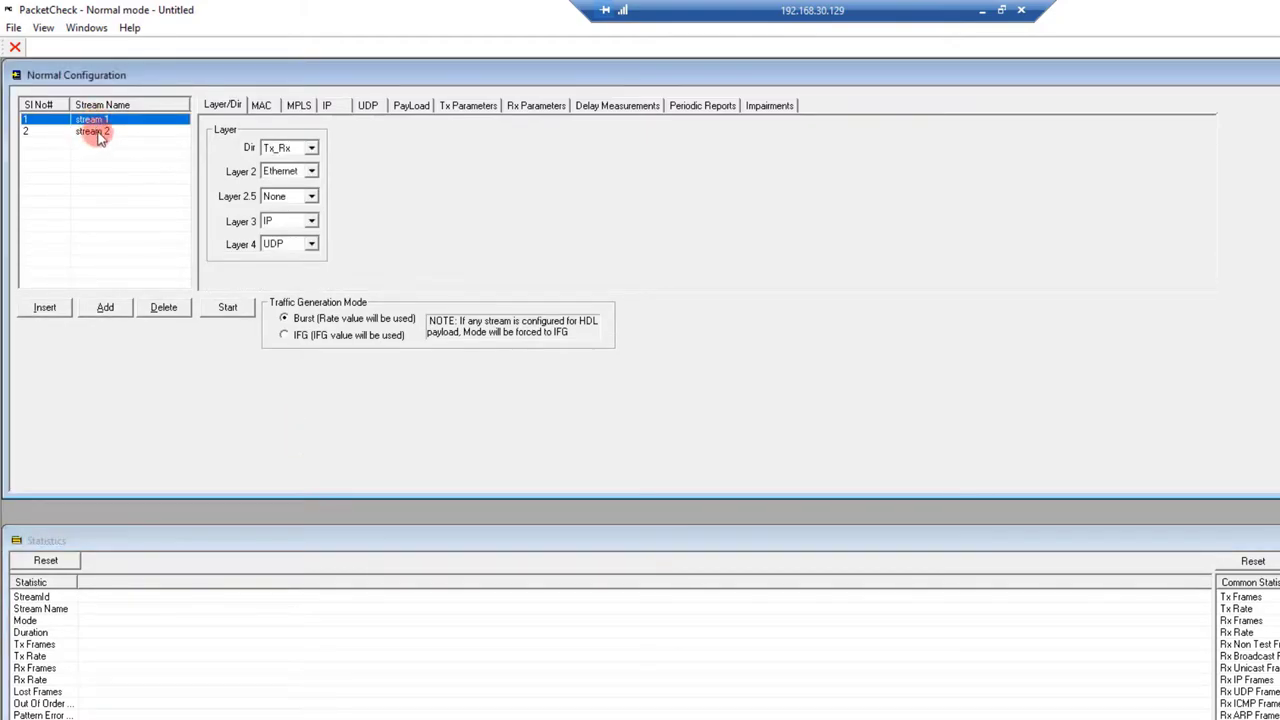
pyautogui.click(100, 132)
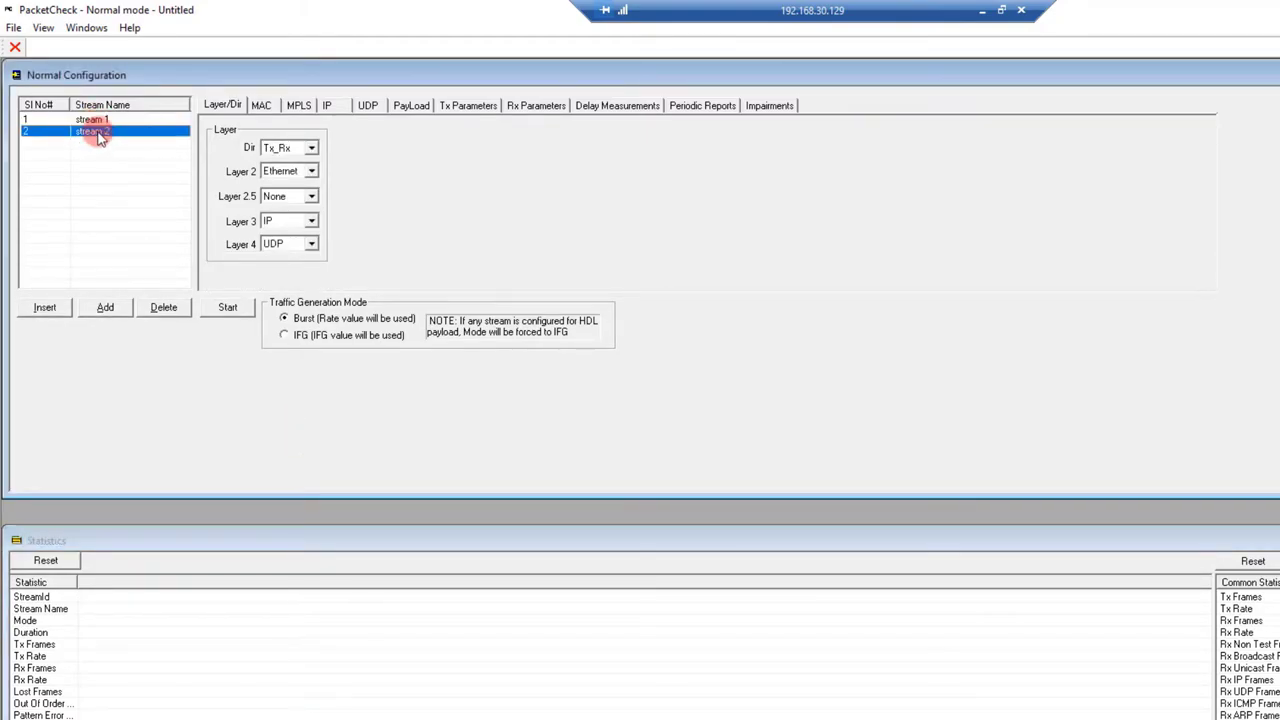
# Set stream 2's Len/Type field value to IPv4 in its MAC settings and check the layer 2 settings of stream 1
pyautogui.press('Up')
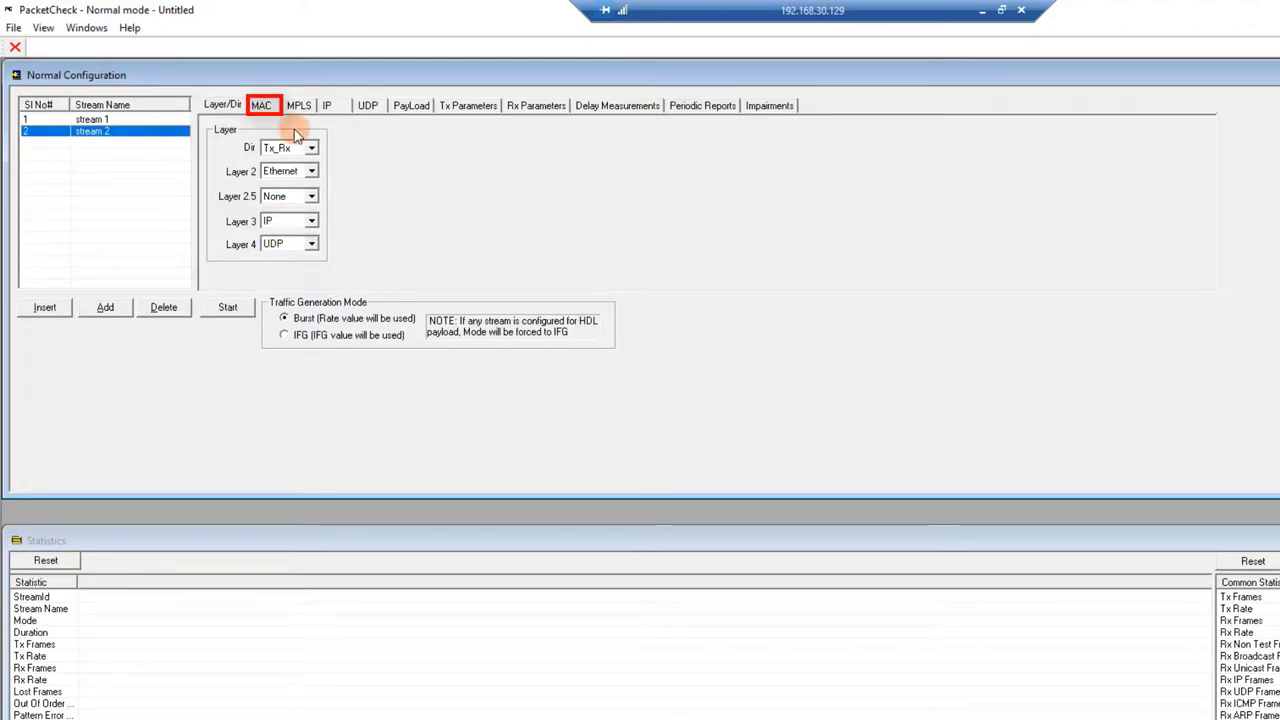
pyautogui.click(264, 108)
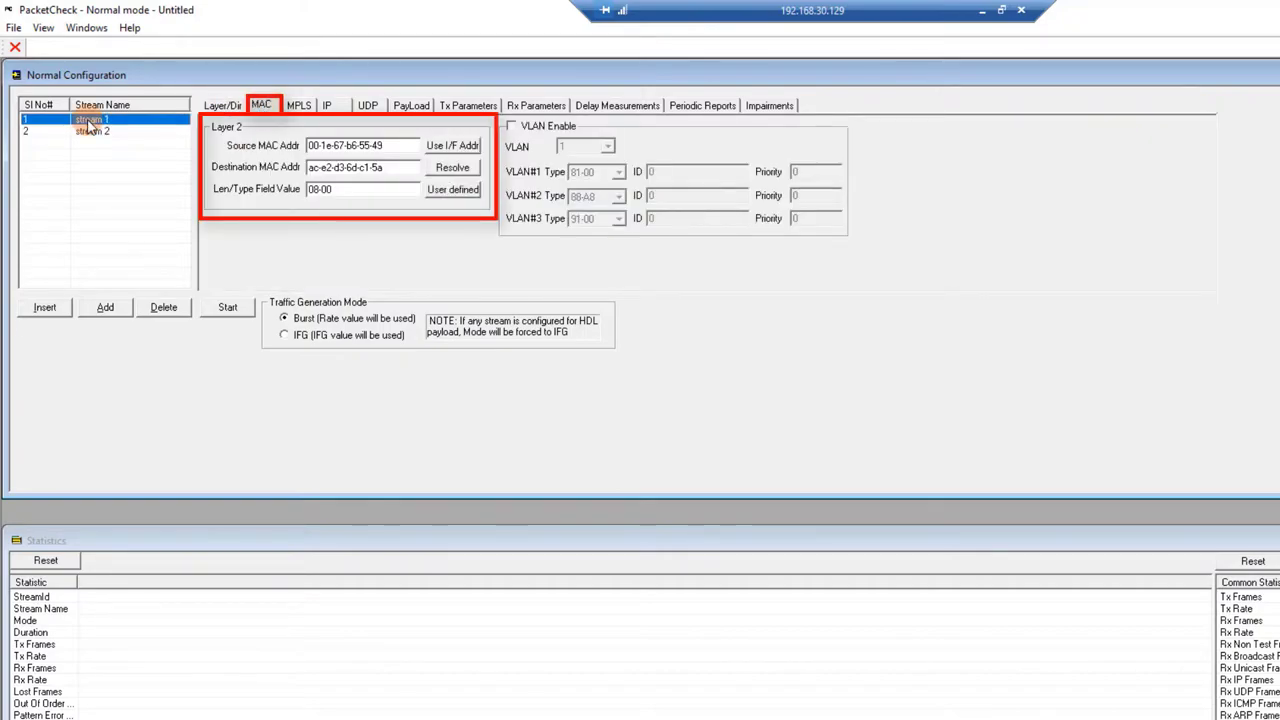
pyautogui.click(453, 193)
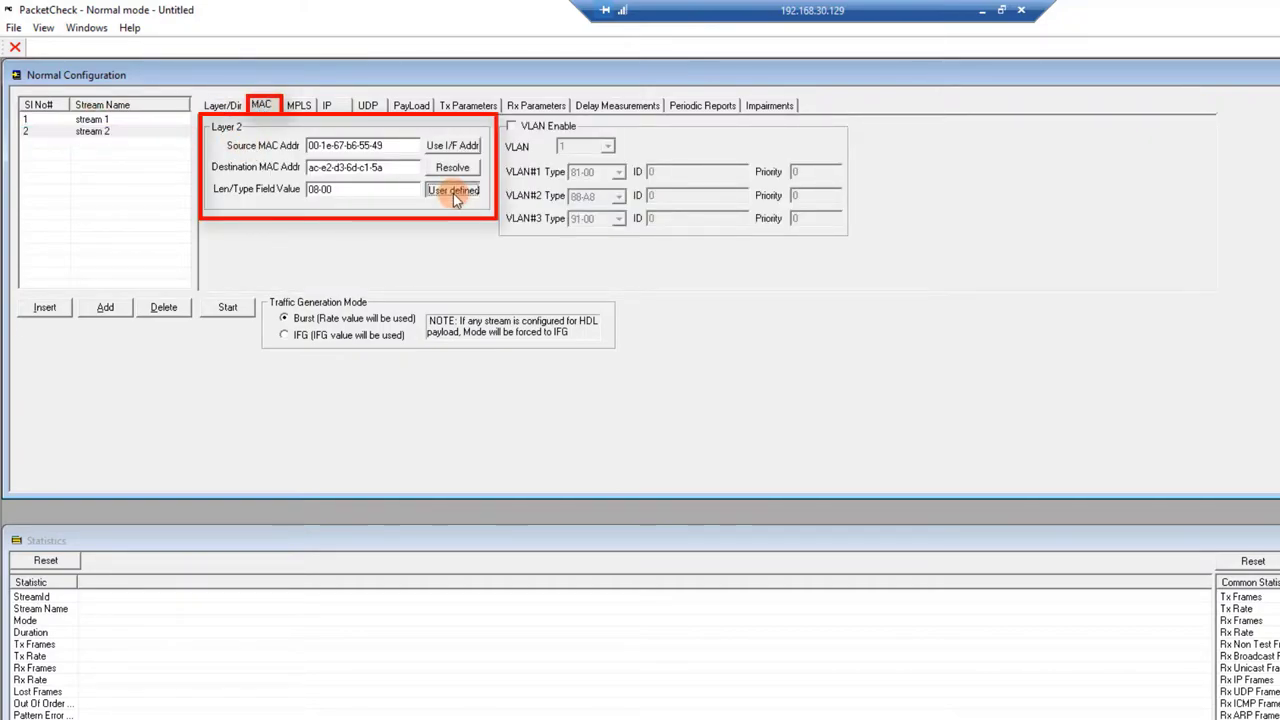
pyautogui.click(452, 207)
pyautogui.click(313, 190)
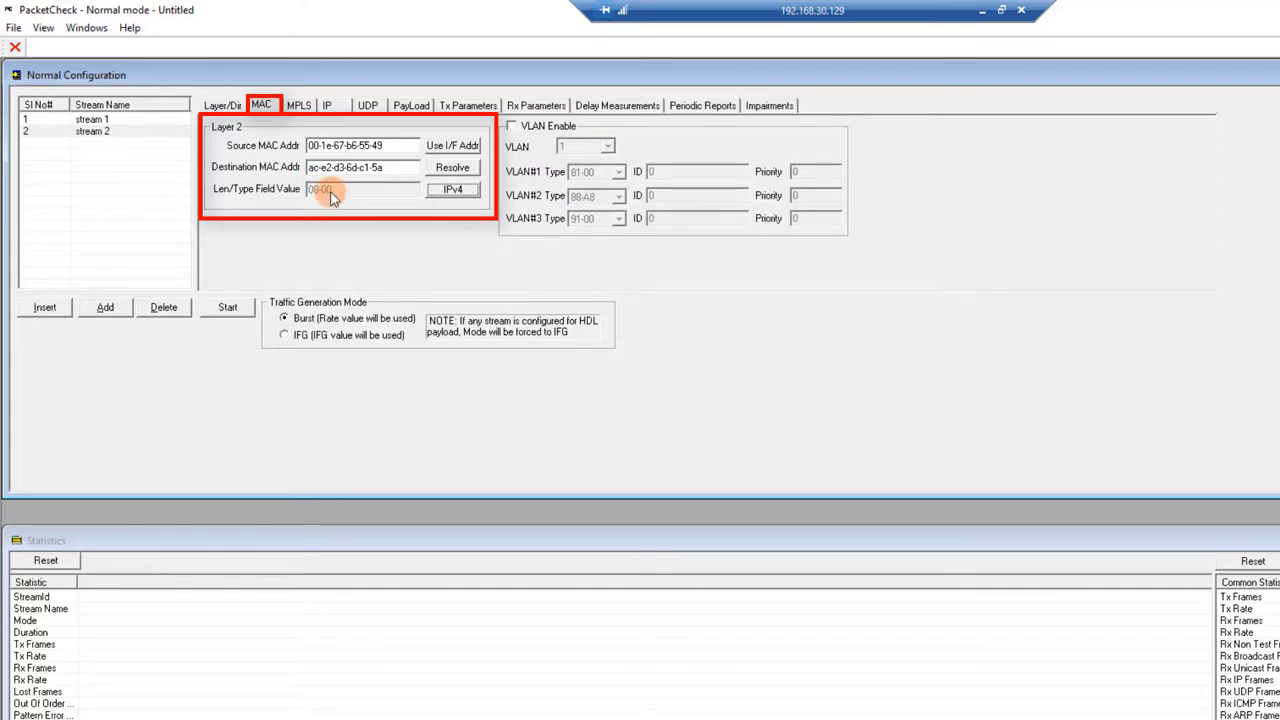
pyautogui.click(88, 120)
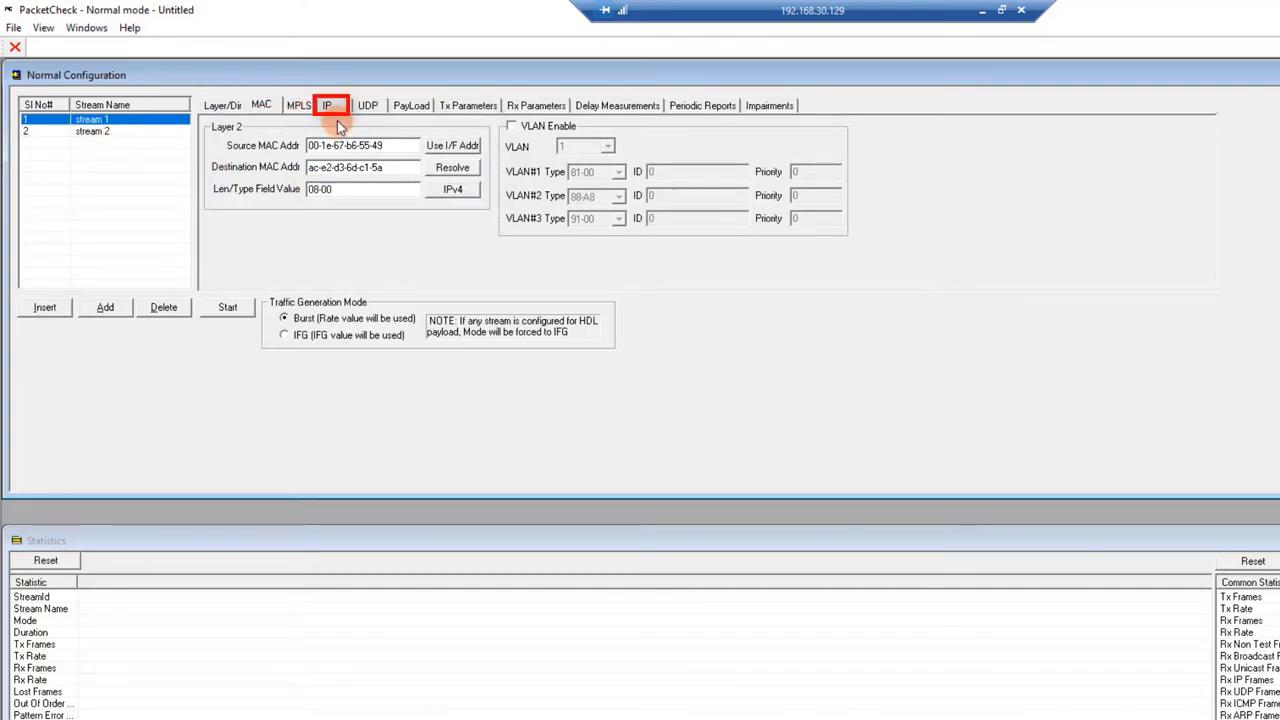
# Review the IP addressing of stream 1 and the UDP source and destination ports of both streams
pyautogui.click(331, 110)
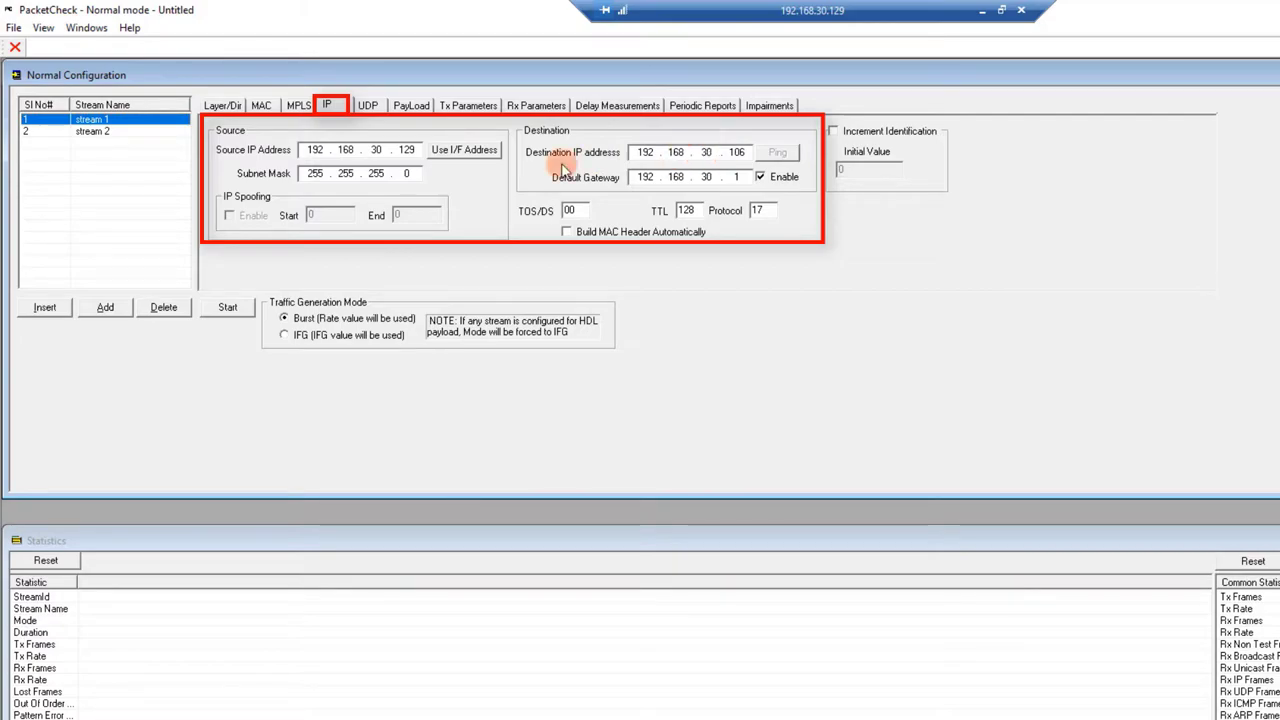
pyautogui.click(368, 106)
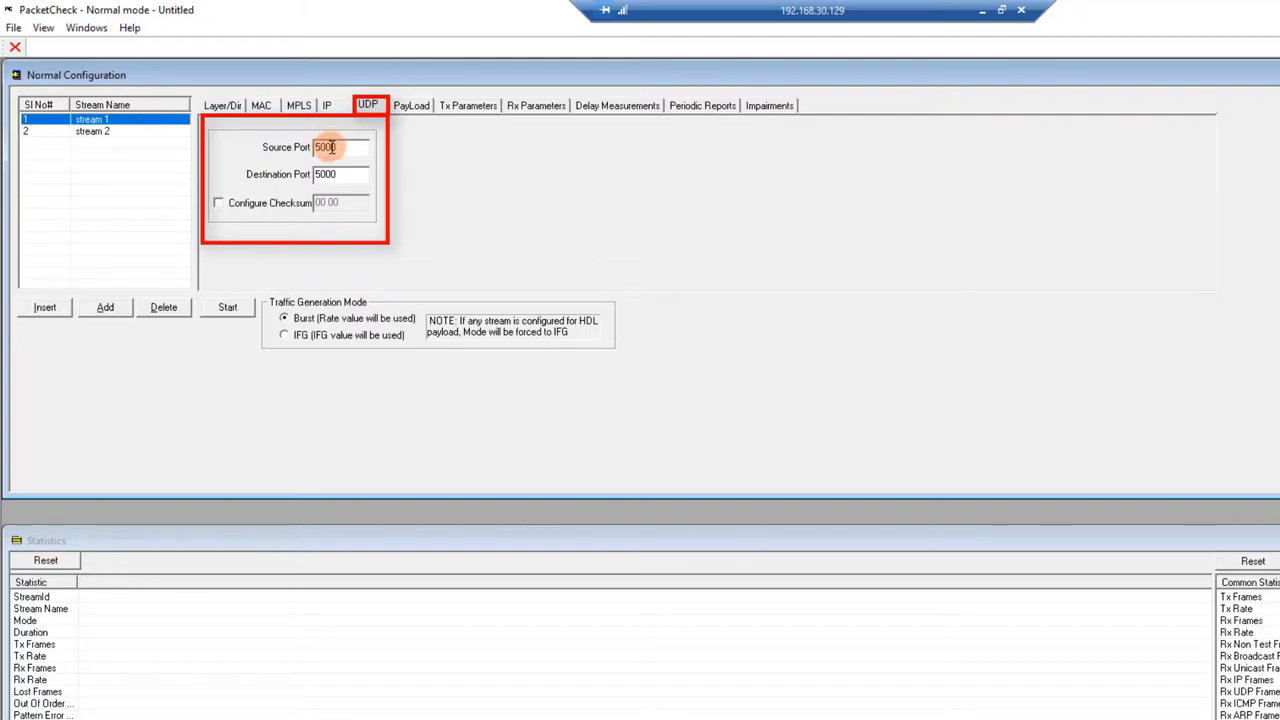
pyautogui.click(368, 108)
pyautogui.click(99, 121)
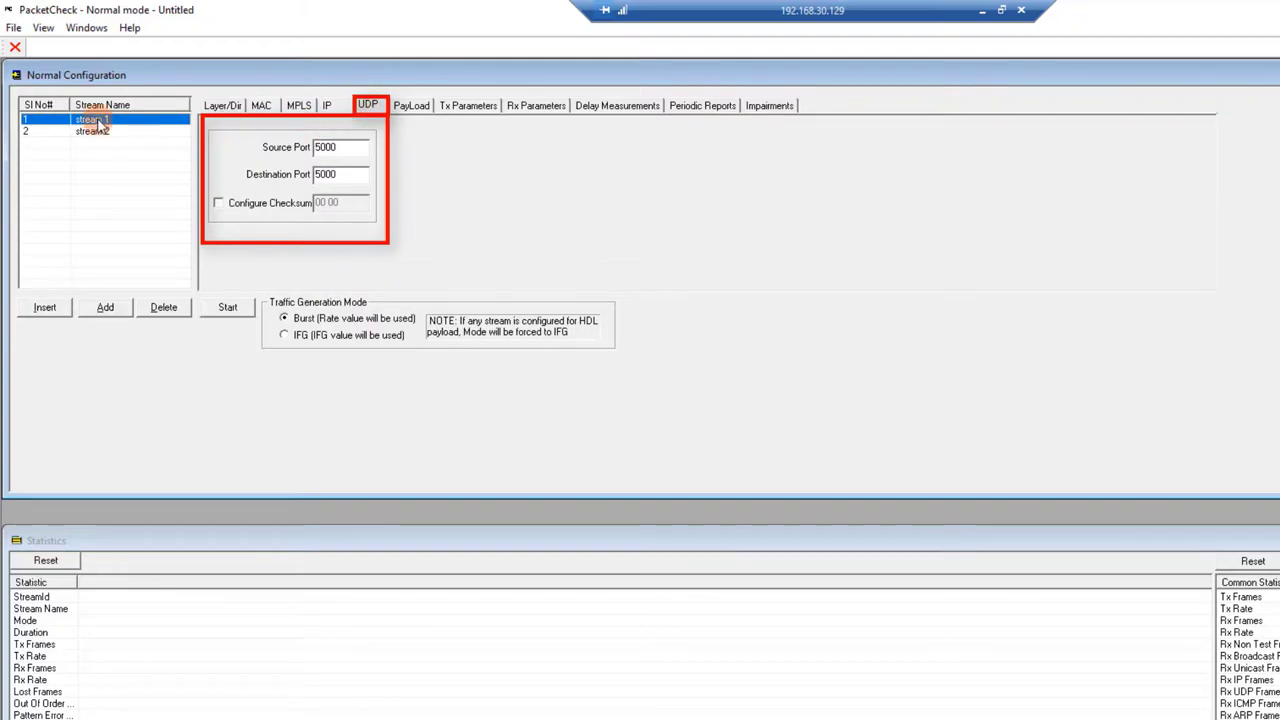
pyautogui.click(326, 148)
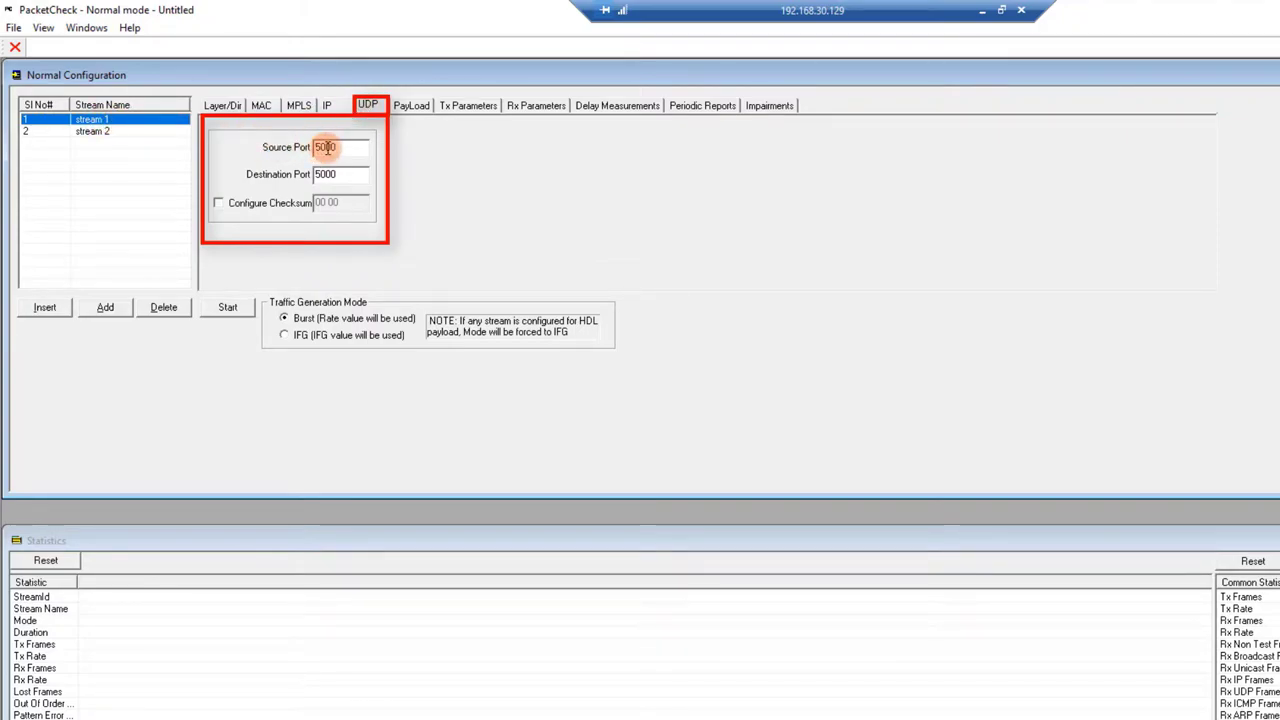
pyautogui.click(323, 175)
pyautogui.click(336, 175)
pyautogui.click(150, 132)
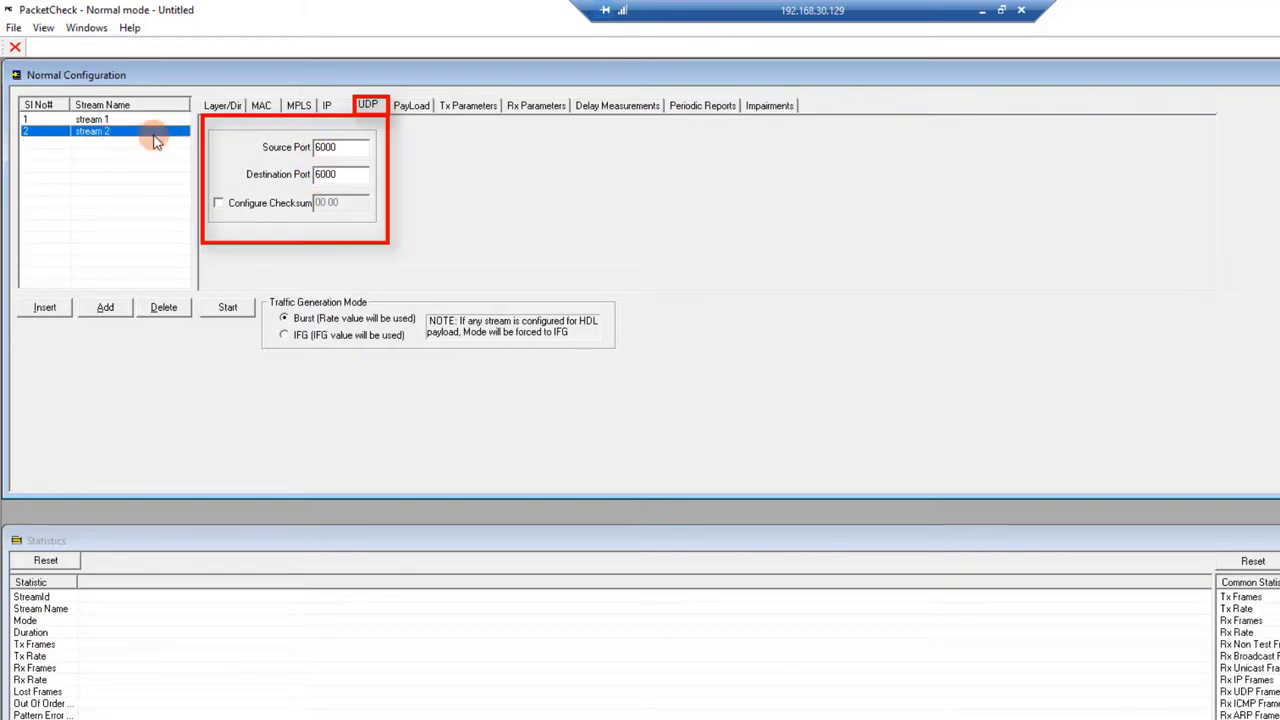
pyautogui.click(333, 148)
pyautogui.click(338, 175)
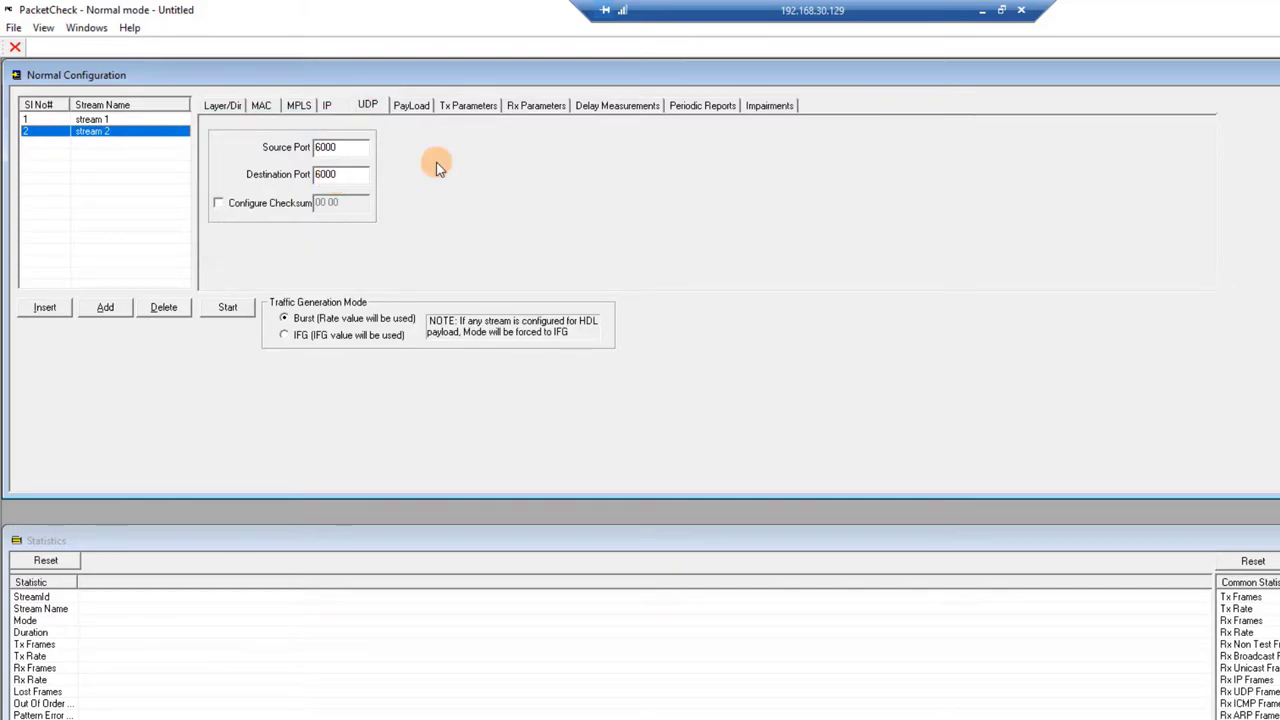
# Review the payload pattern and compare the transmit parameters of both streams, including frame size, stop condition and rate
pyautogui.click(411, 107)
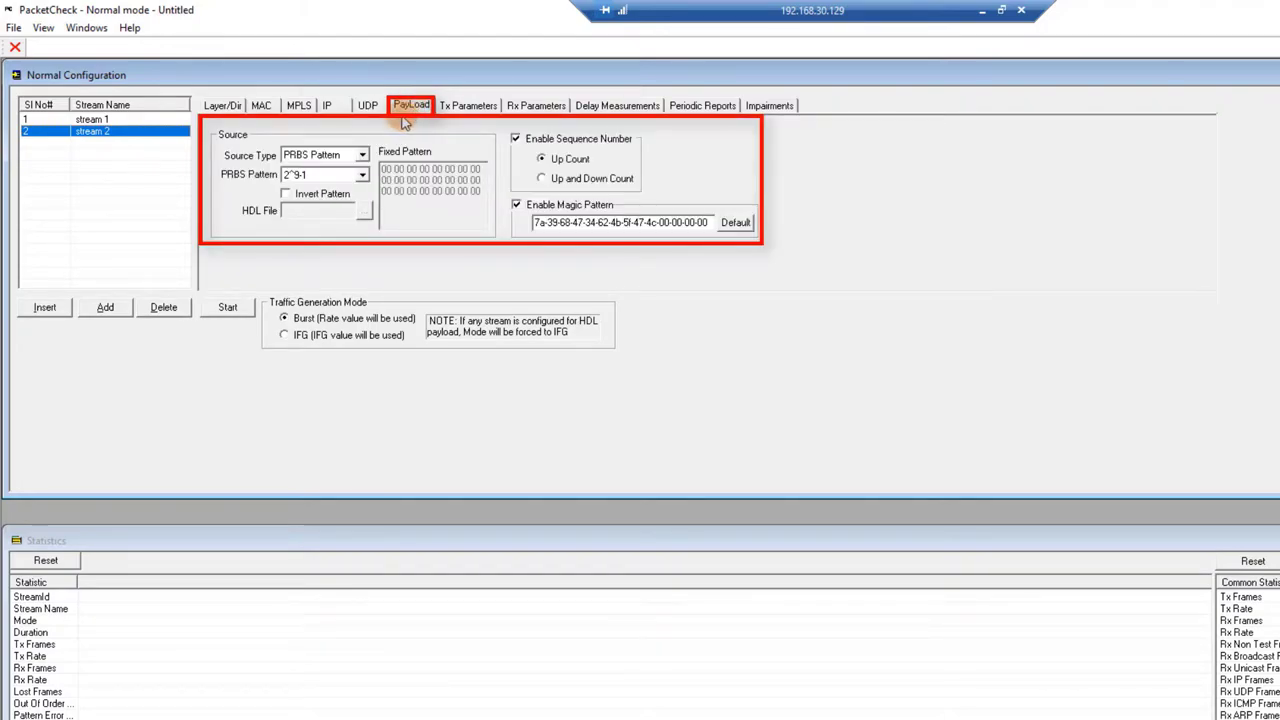
pyautogui.click(100, 119)
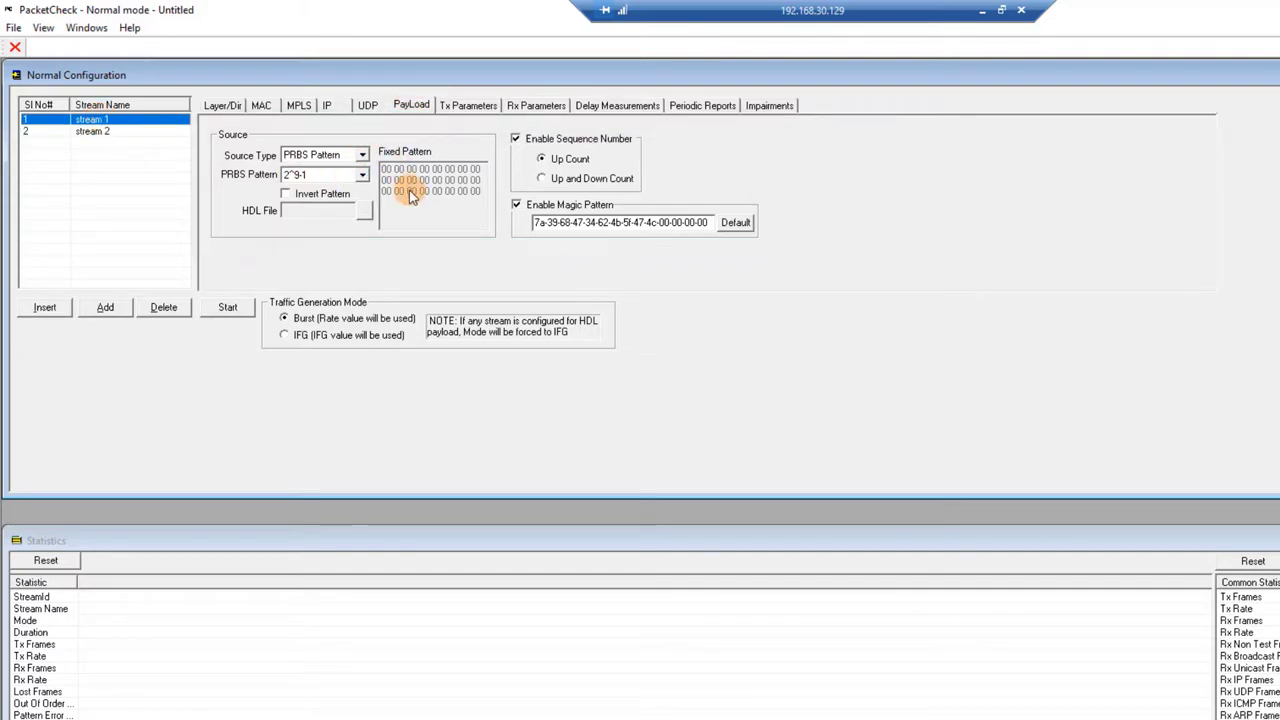
pyautogui.click(467, 106)
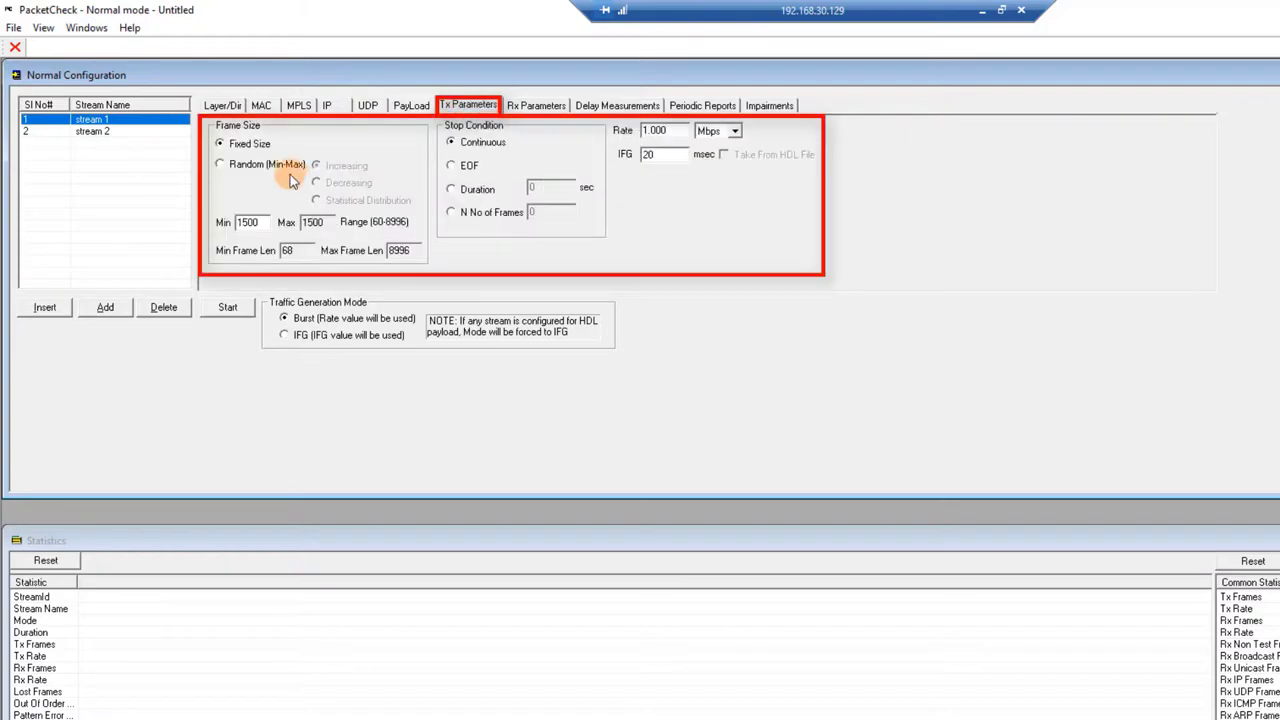
pyautogui.click(120, 132)
pyautogui.click(100, 120)
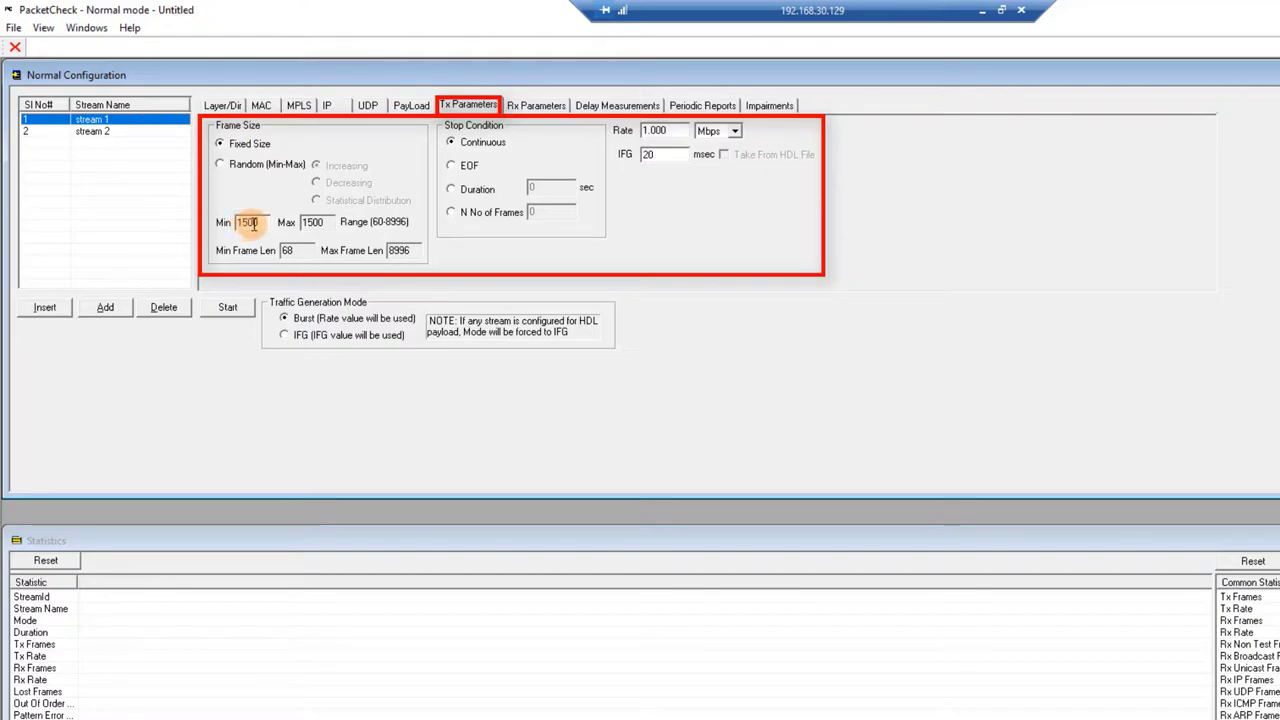
pyautogui.click(112, 132)
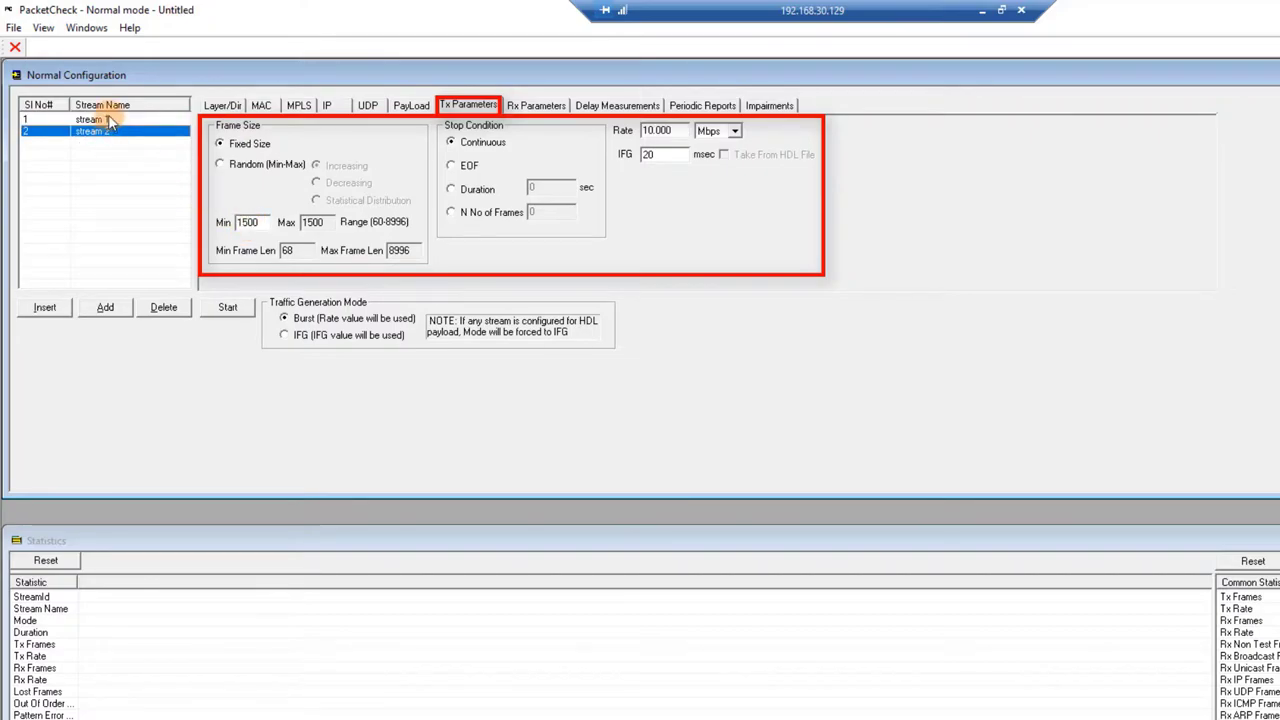
pyautogui.click(110, 120)
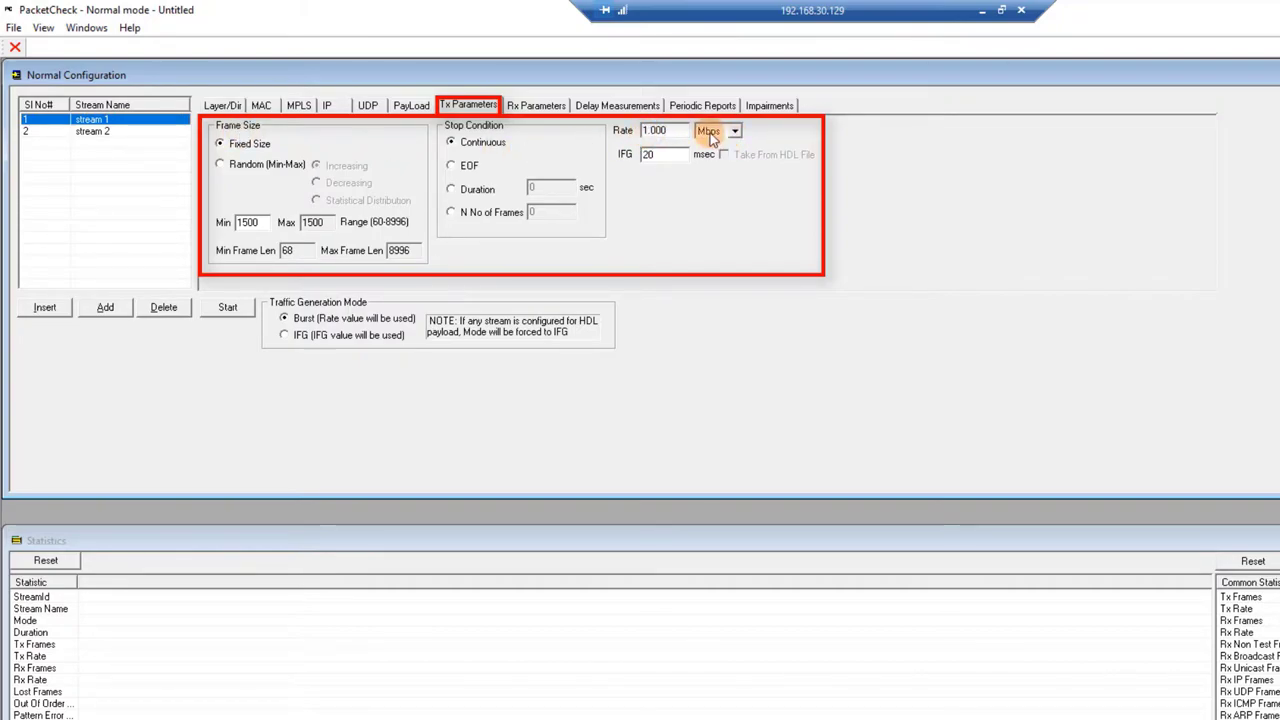
pyautogui.click(140, 132)
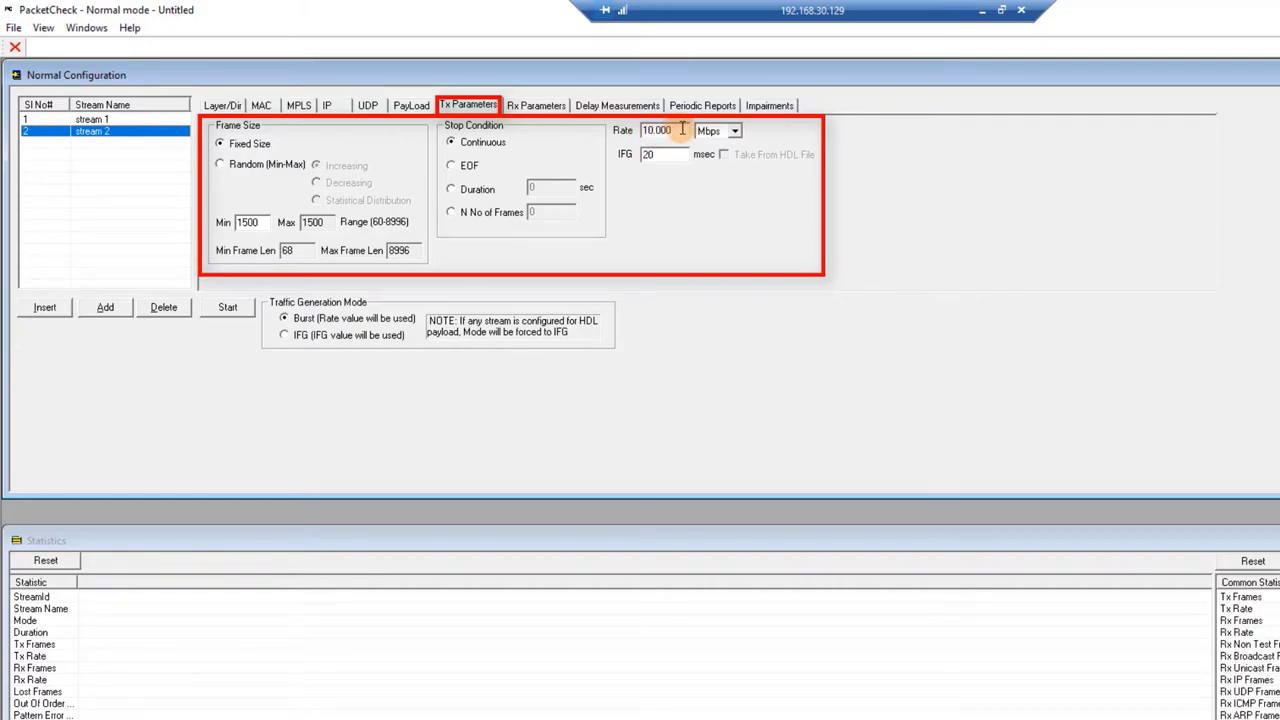
# Check the delay measurement type of both streams and start the traffic generation
pyautogui.click(607, 112)
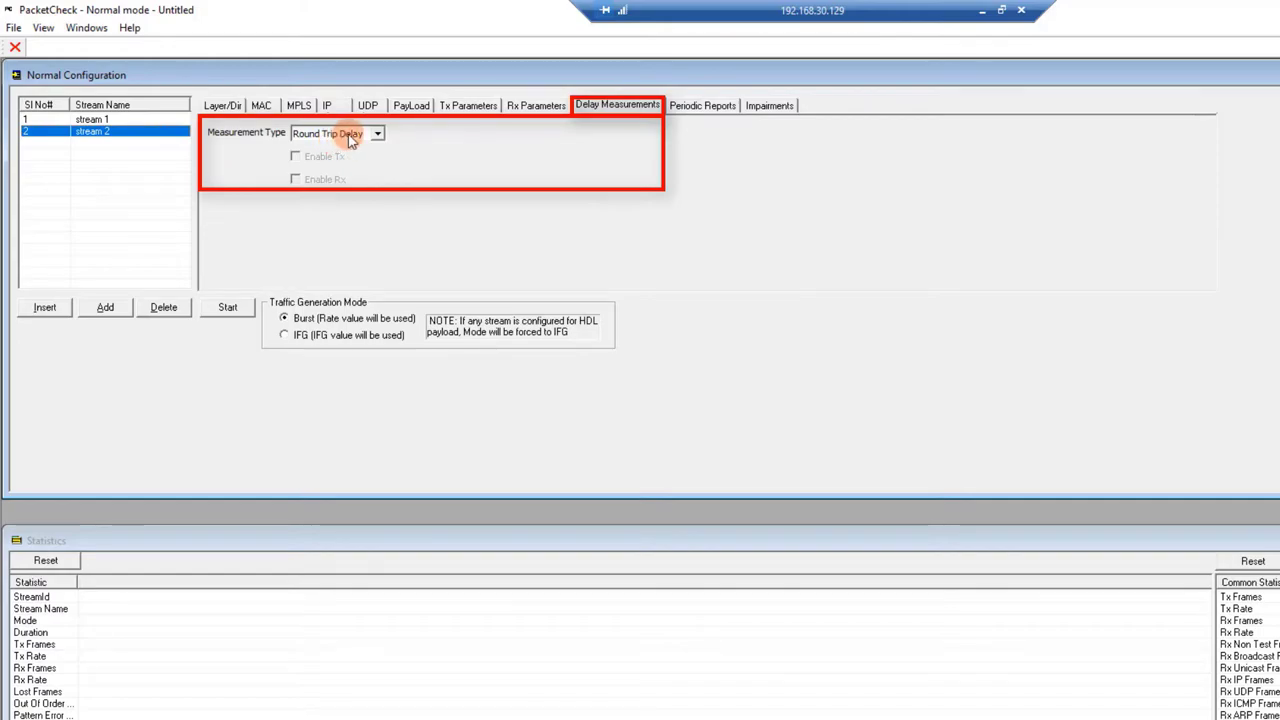
pyautogui.click(90, 119)
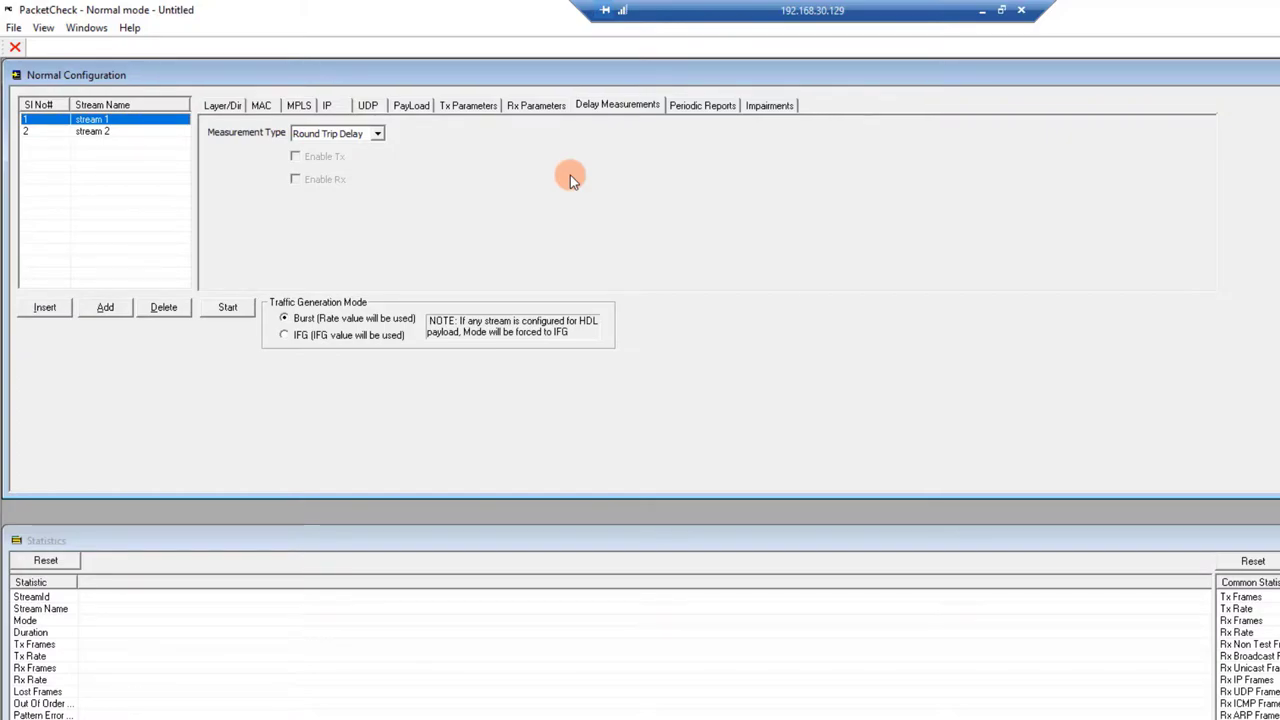
pyautogui.click(226, 310)
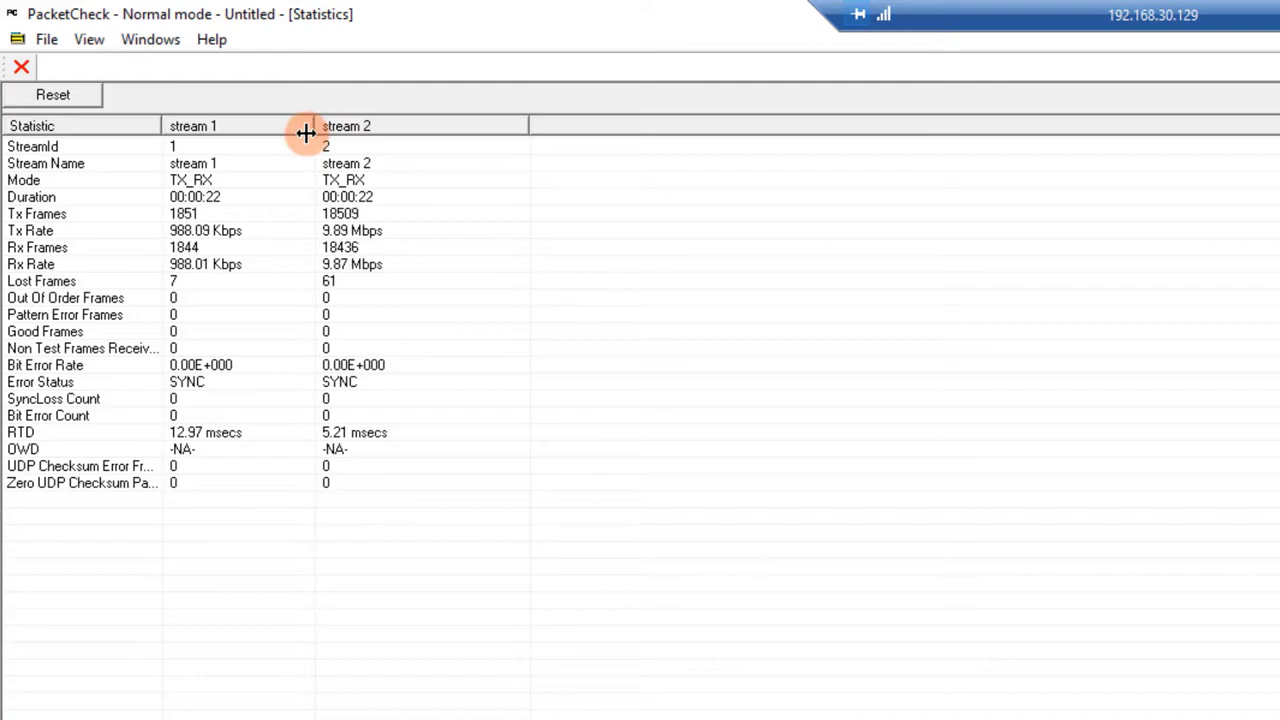
# Examine the error status, bit error count and transmit and receive rates of stream 1 and stream 2 in the statistics
pyautogui.click(195, 384)
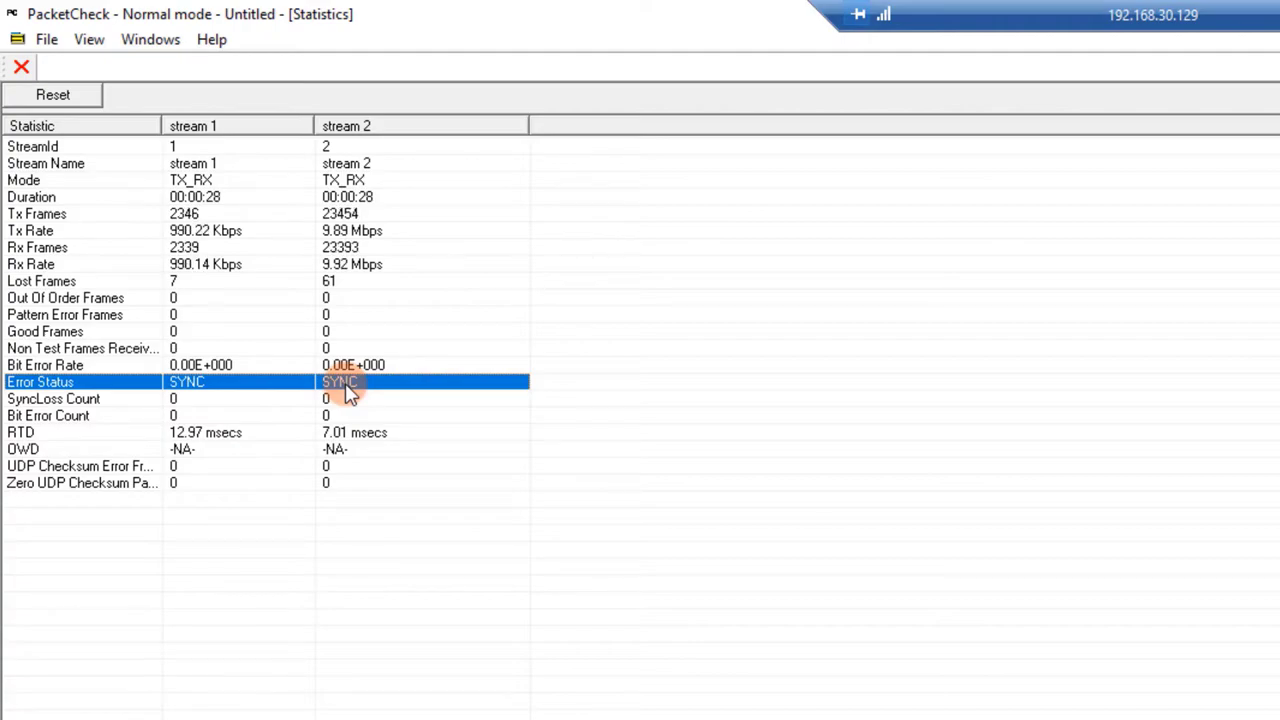
pyautogui.click(110, 416)
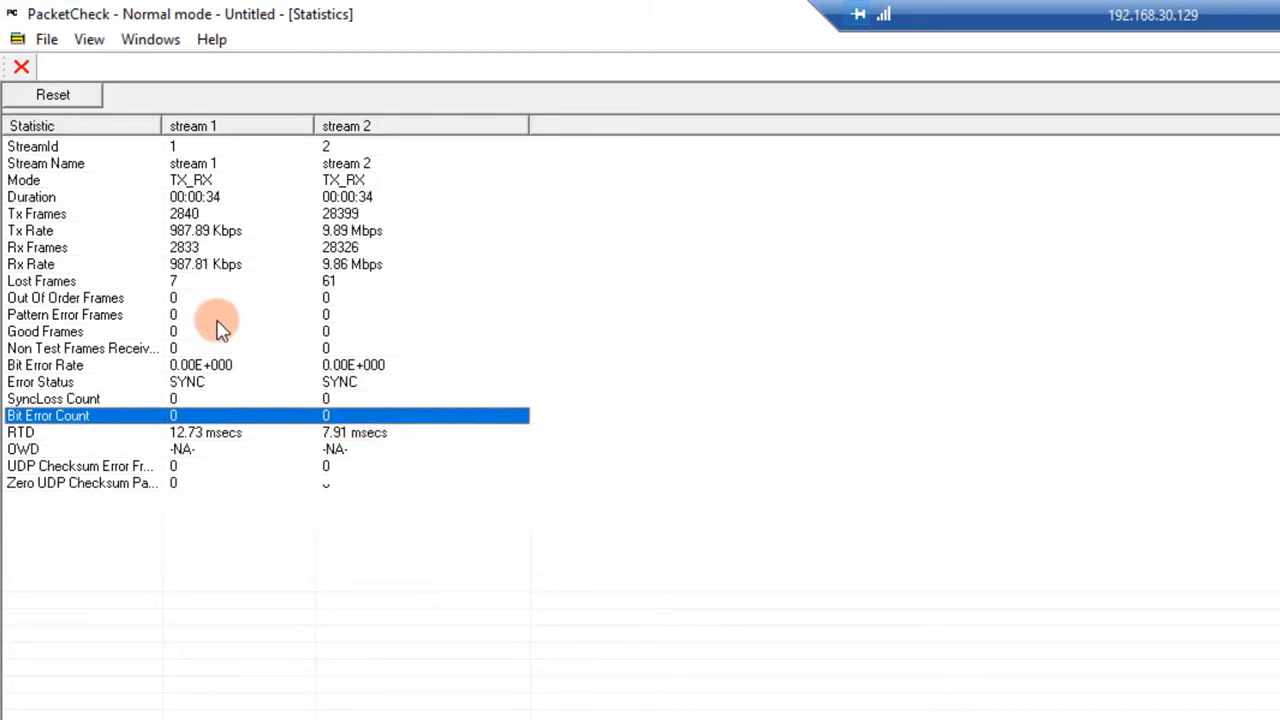
pyautogui.click(198, 265)
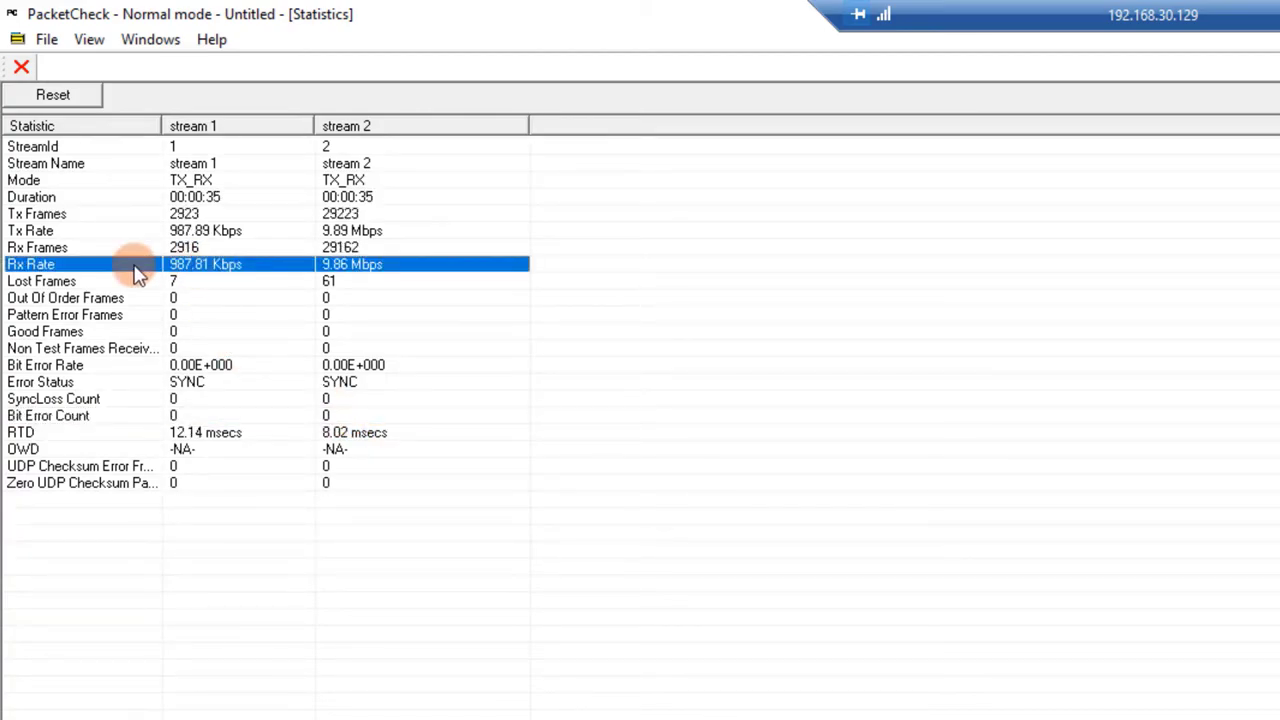
pyautogui.click(202, 232)
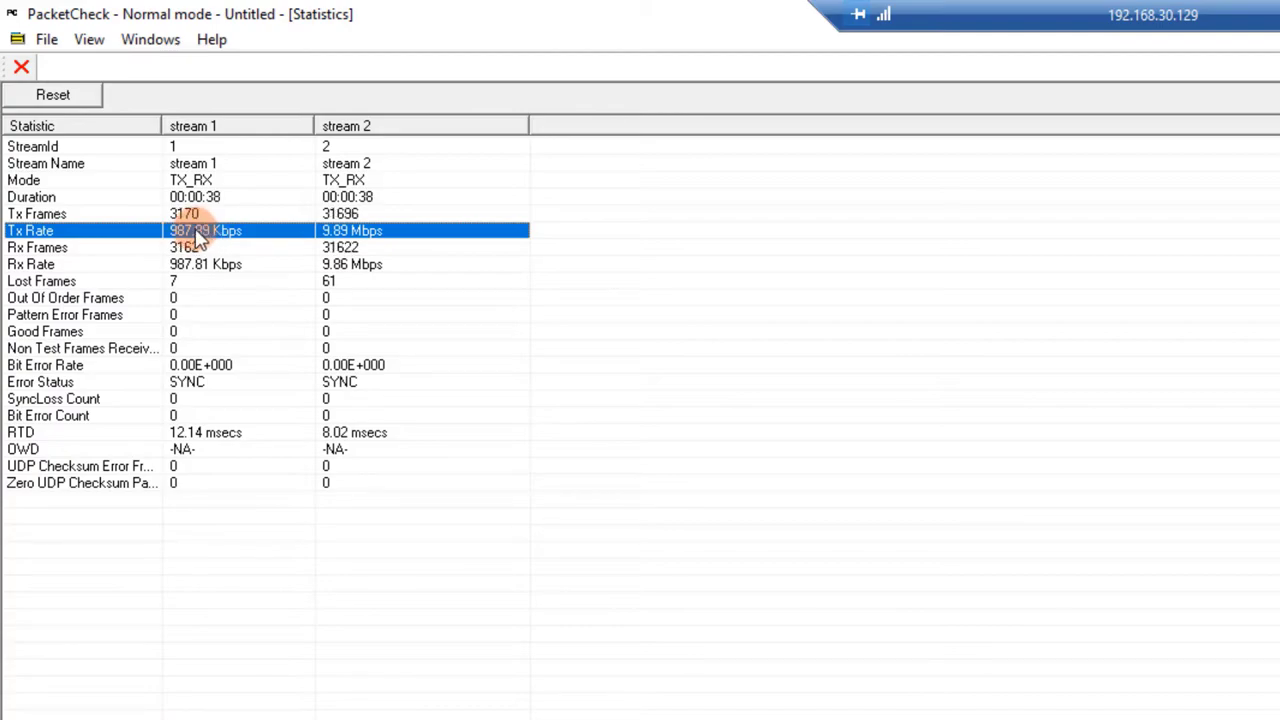
pyautogui.click(214, 266)
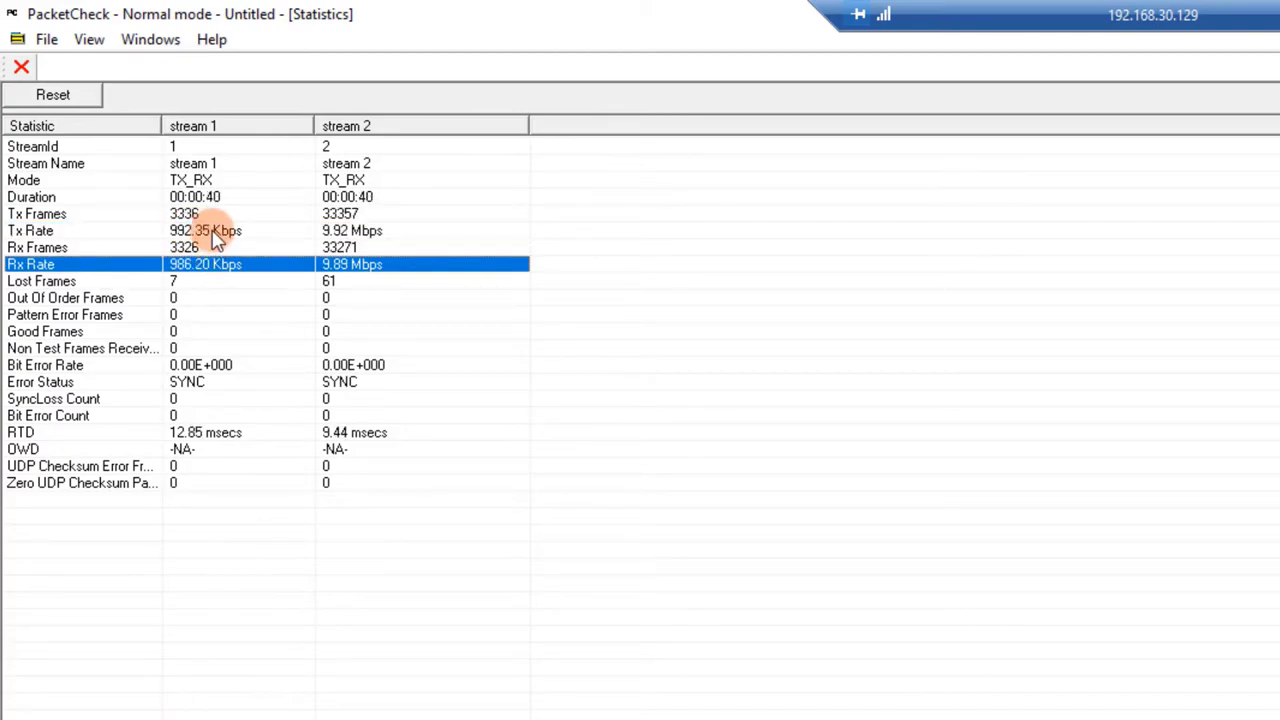
pyautogui.click(388, 232)
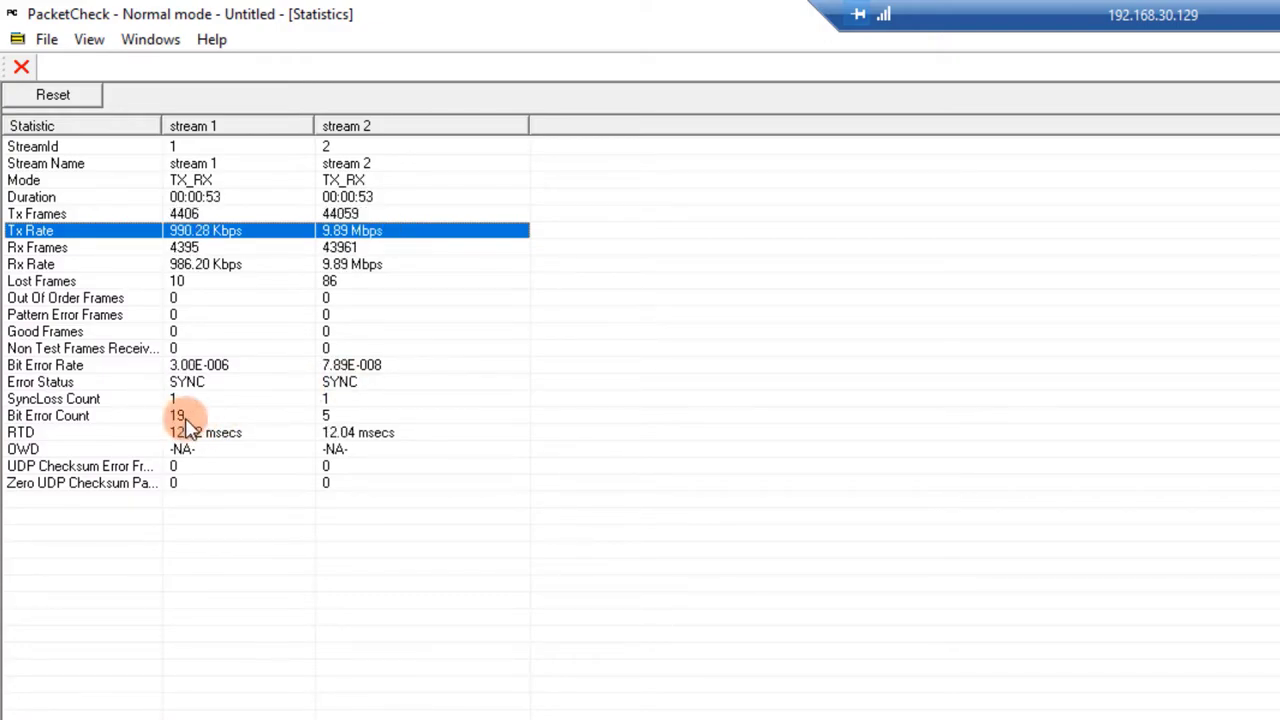
pyautogui.click(100, 416)
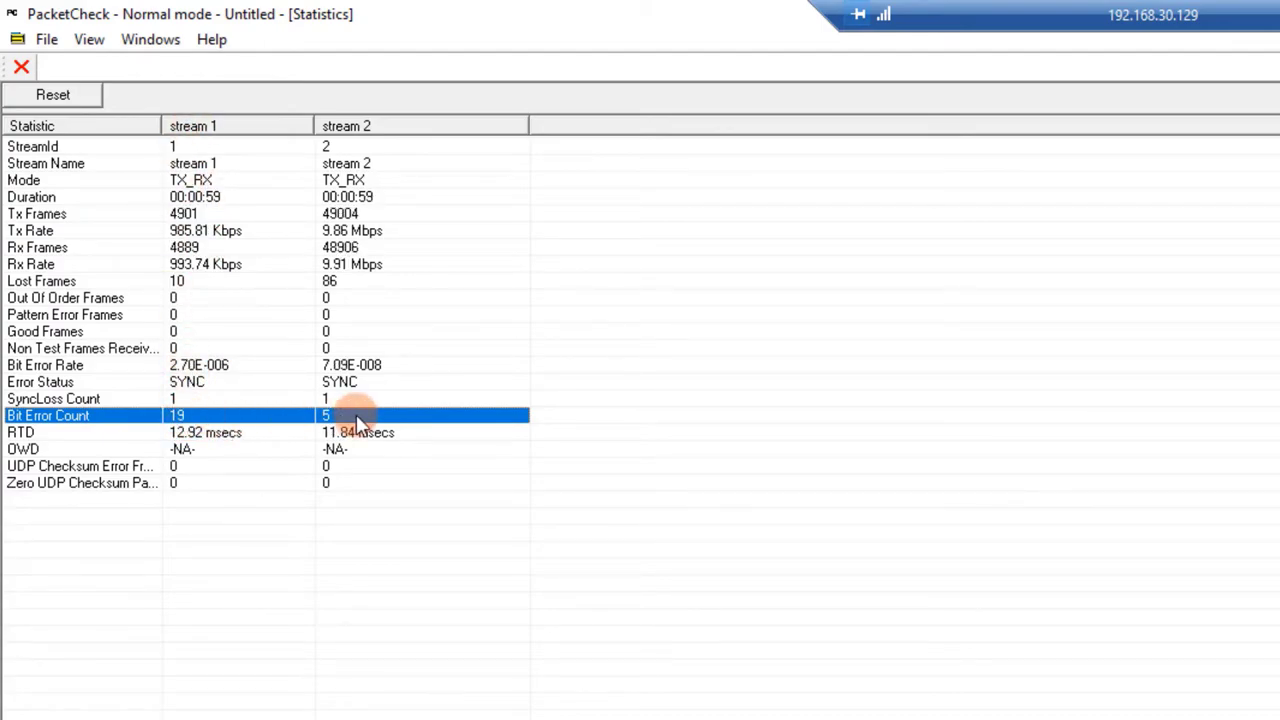
pyautogui.click(240, 386)
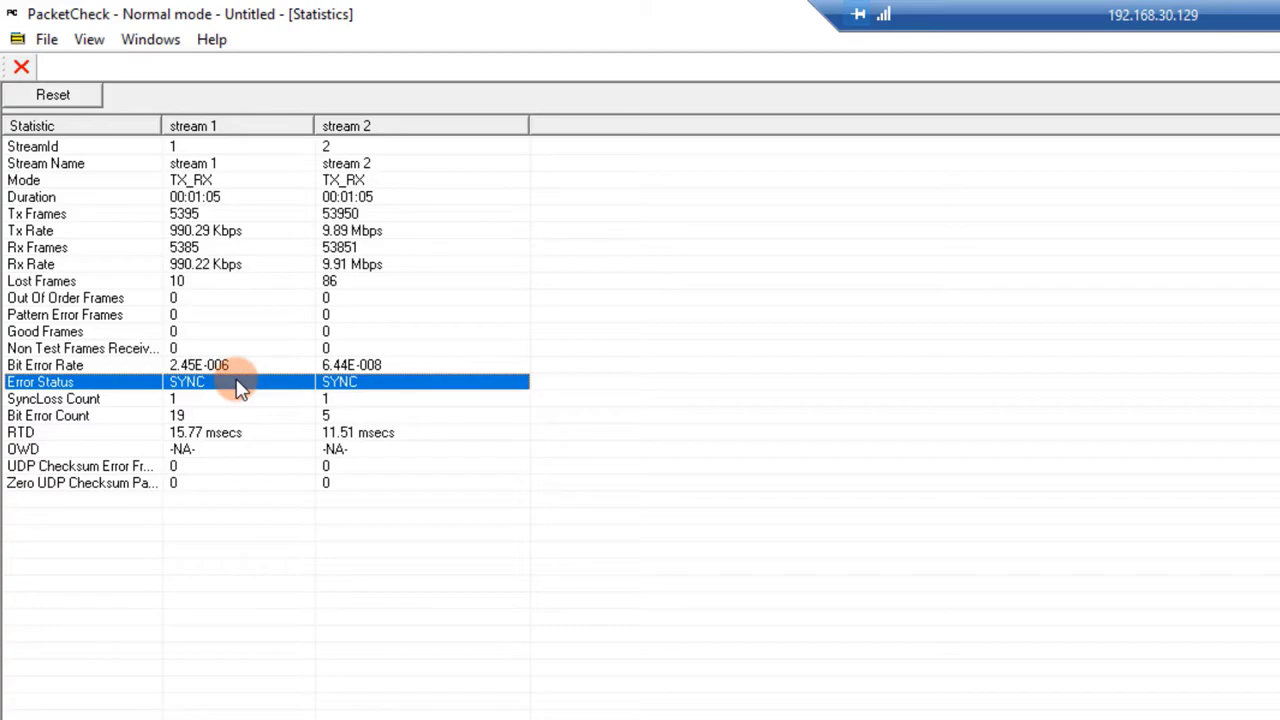
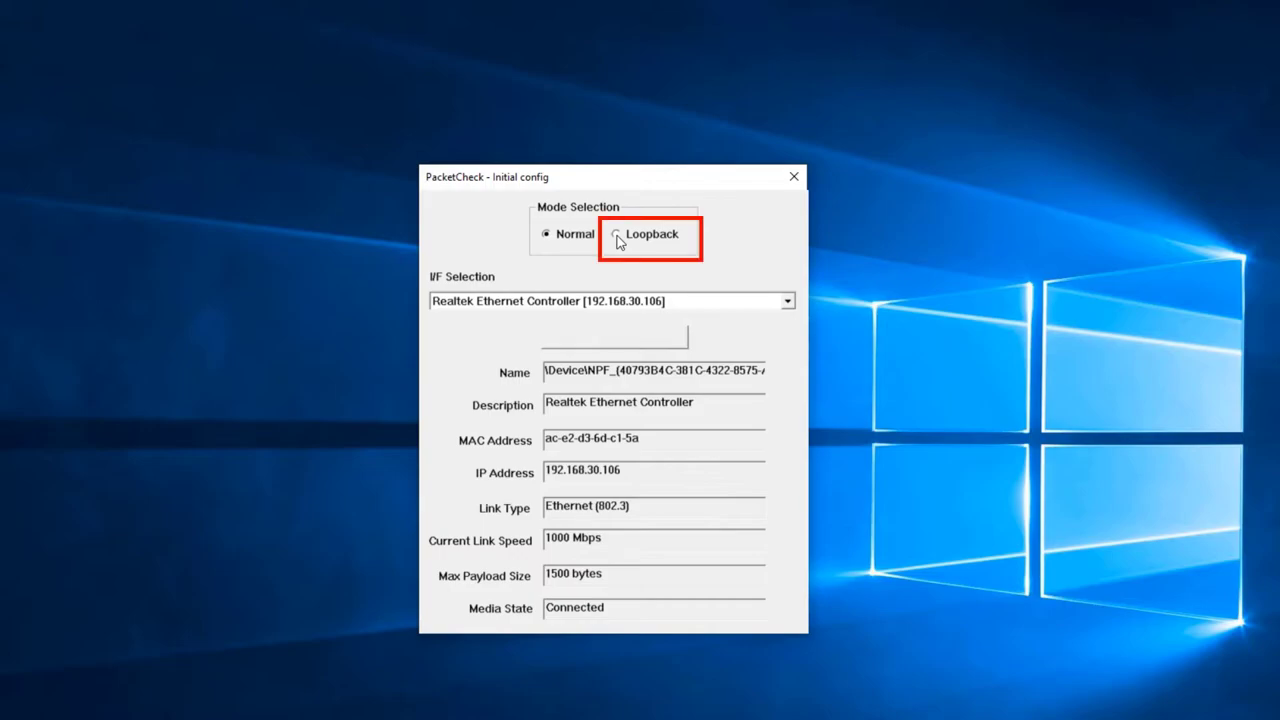
# Run PacketCheck in Loopback mode on the 192.168.30.106 Realtek Ethernet interface and start loopback with Ethernet, IP and UDP layers
pyautogui.click(616, 238)
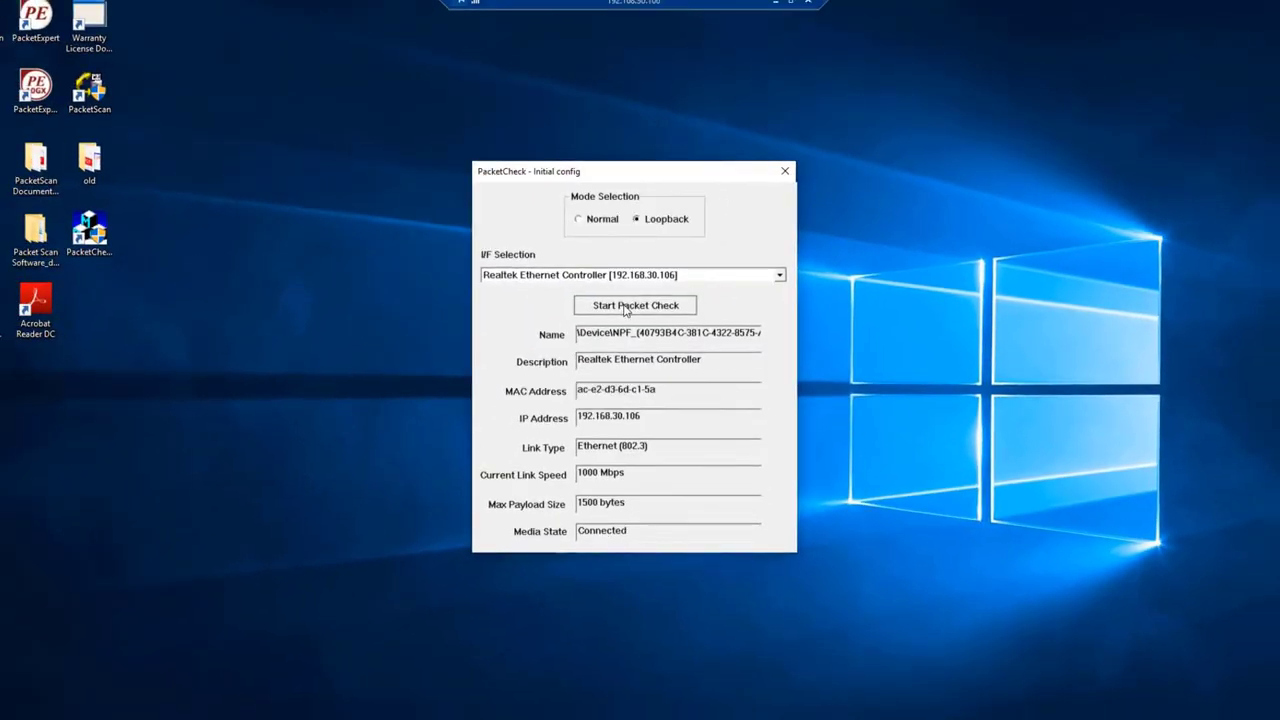
pyautogui.click(626, 310)
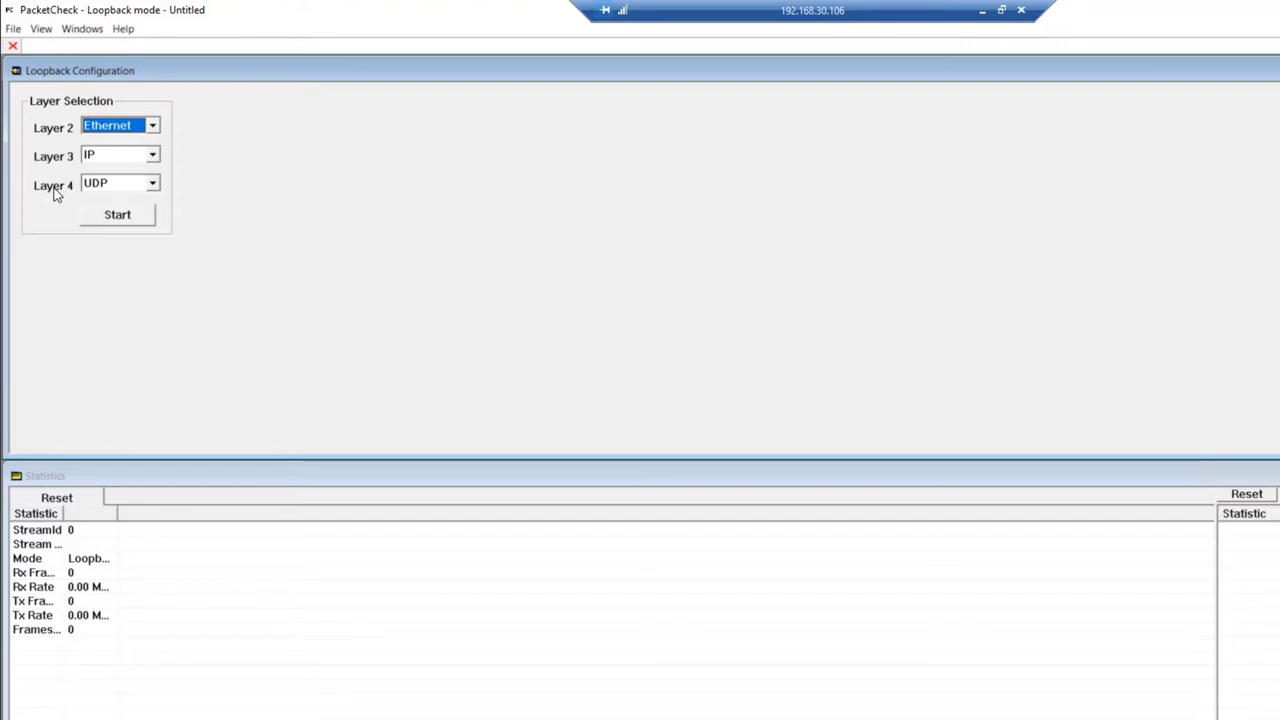
pyautogui.click(123, 217)
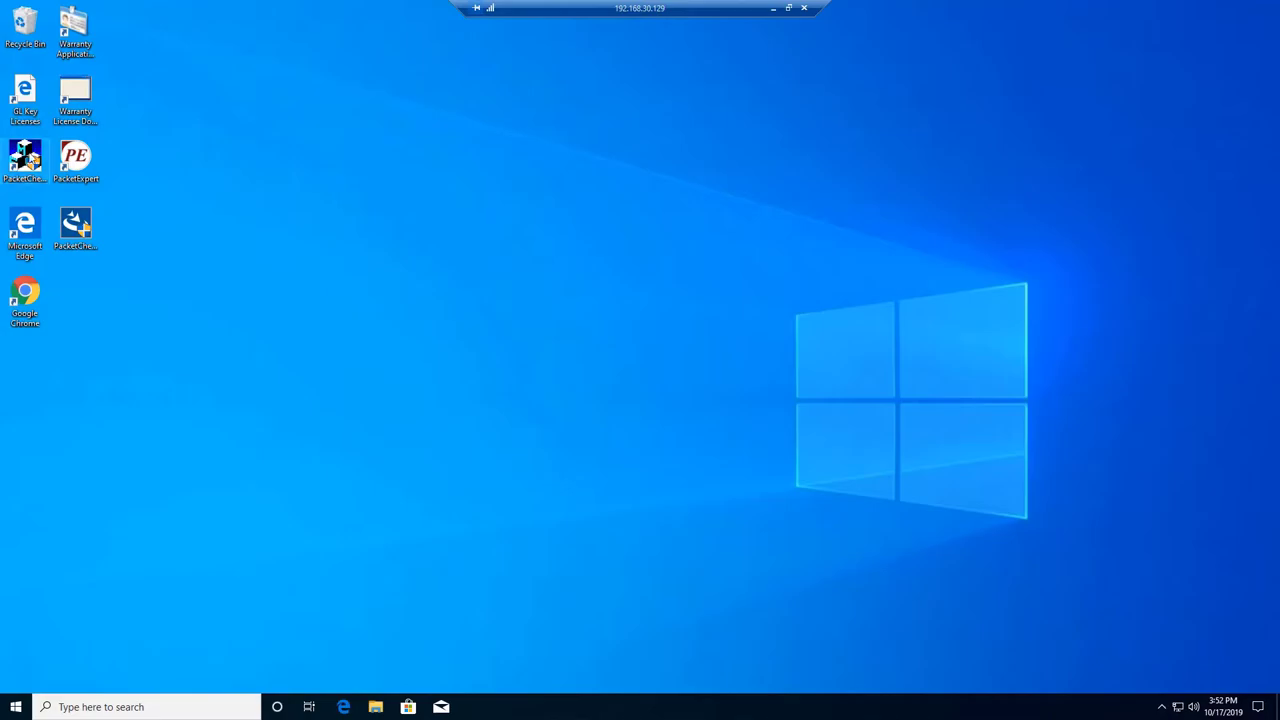
# Switch to the 192.168.30.129 machine and launch PacketCheck in Normal mode with the Intel I210 Gigabit network interface
pyautogui.click(25, 158)
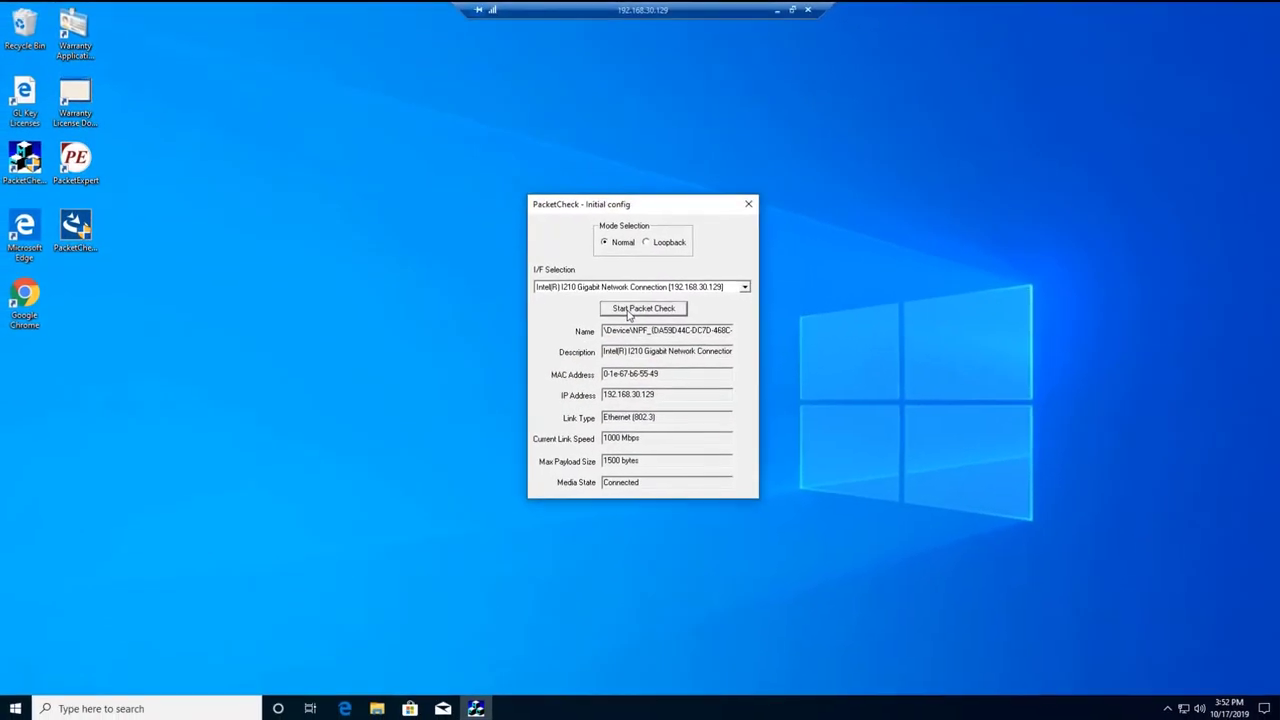
pyautogui.click(771, 400)
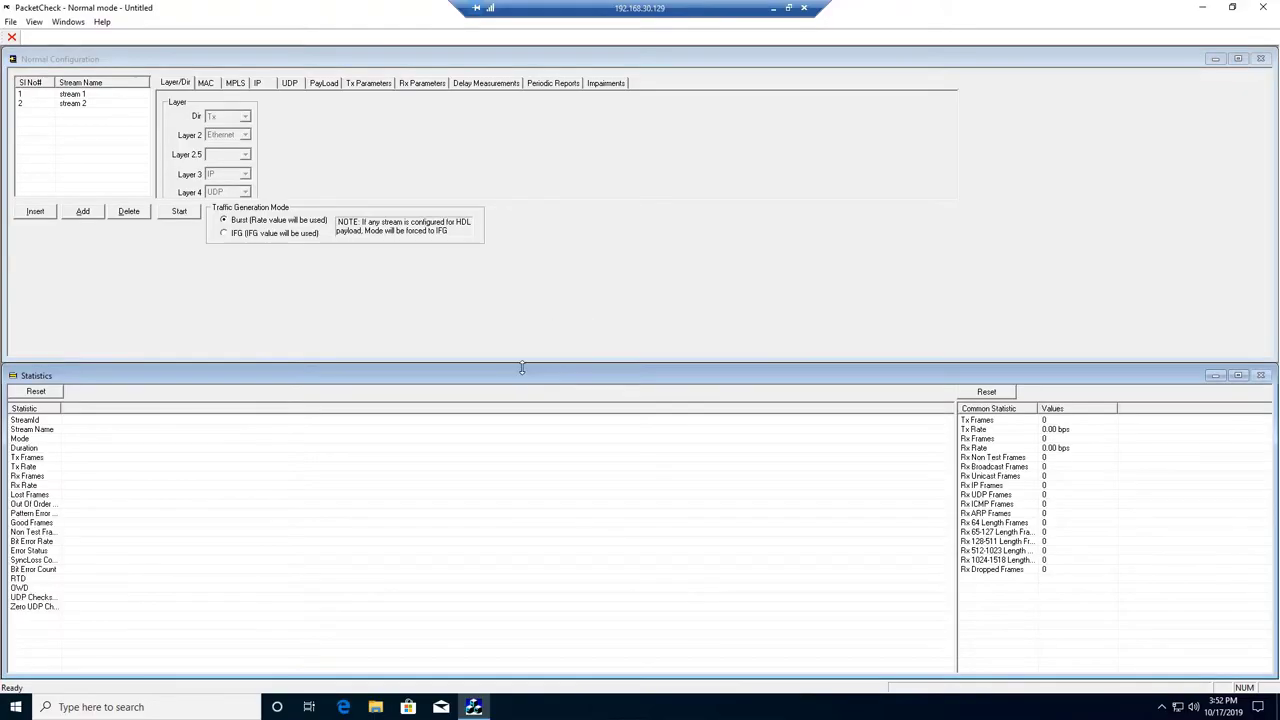
# Resize the Normal Configuration and Statistics windows, then delete stream 2 and select stream 1
pyautogui.moveTo(521, 368); pyautogui.dragTo(520, 427)
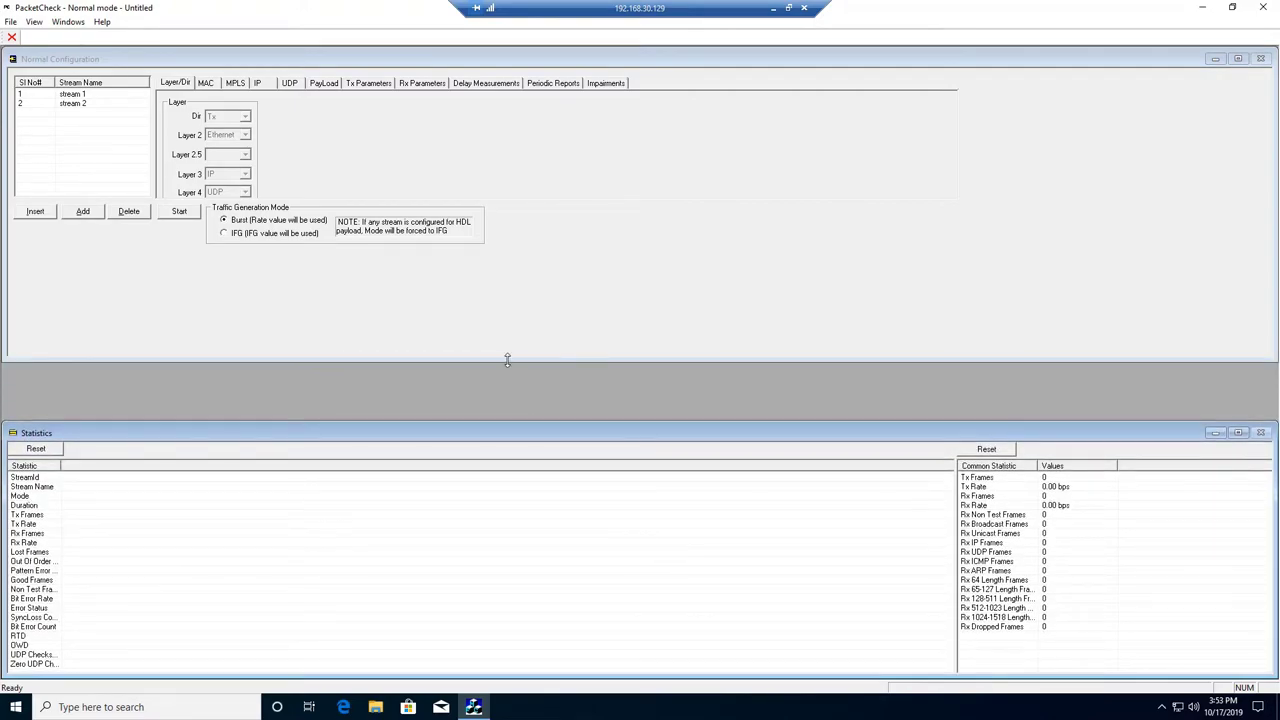
pyautogui.moveTo(507, 360); pyautogui.dragTo(507, 398)
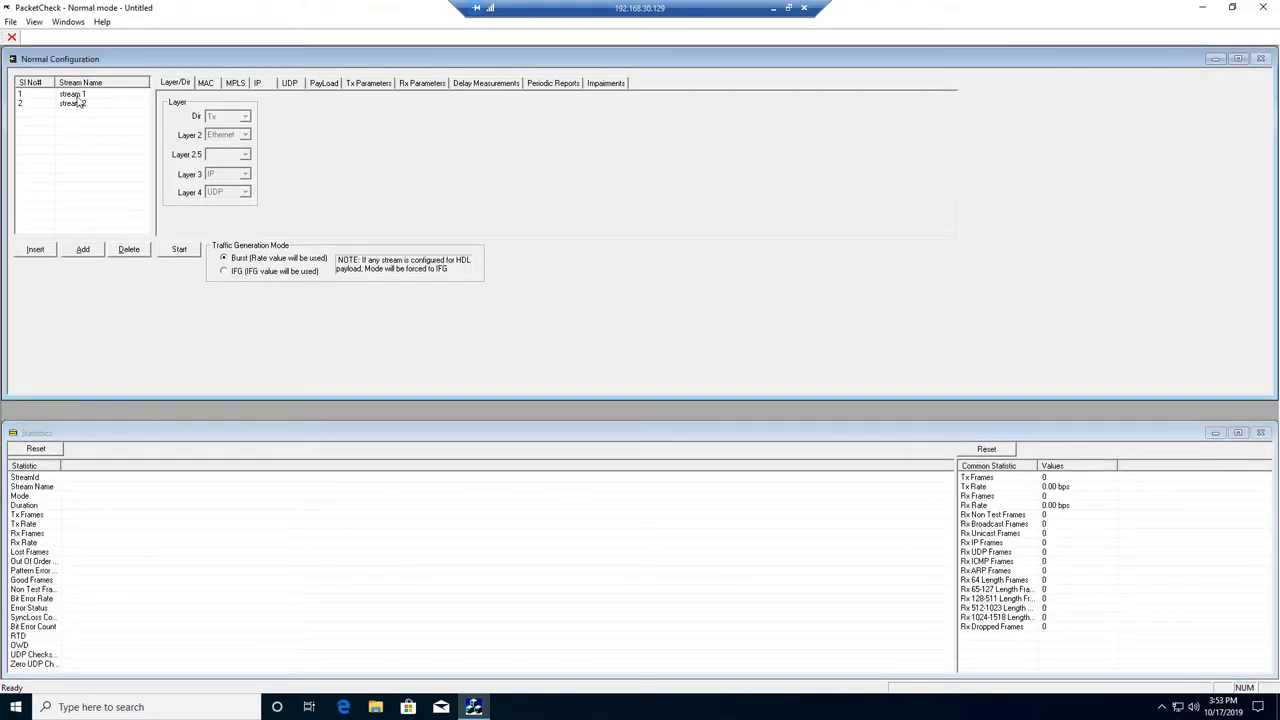
pyautogui.click(77, 95)
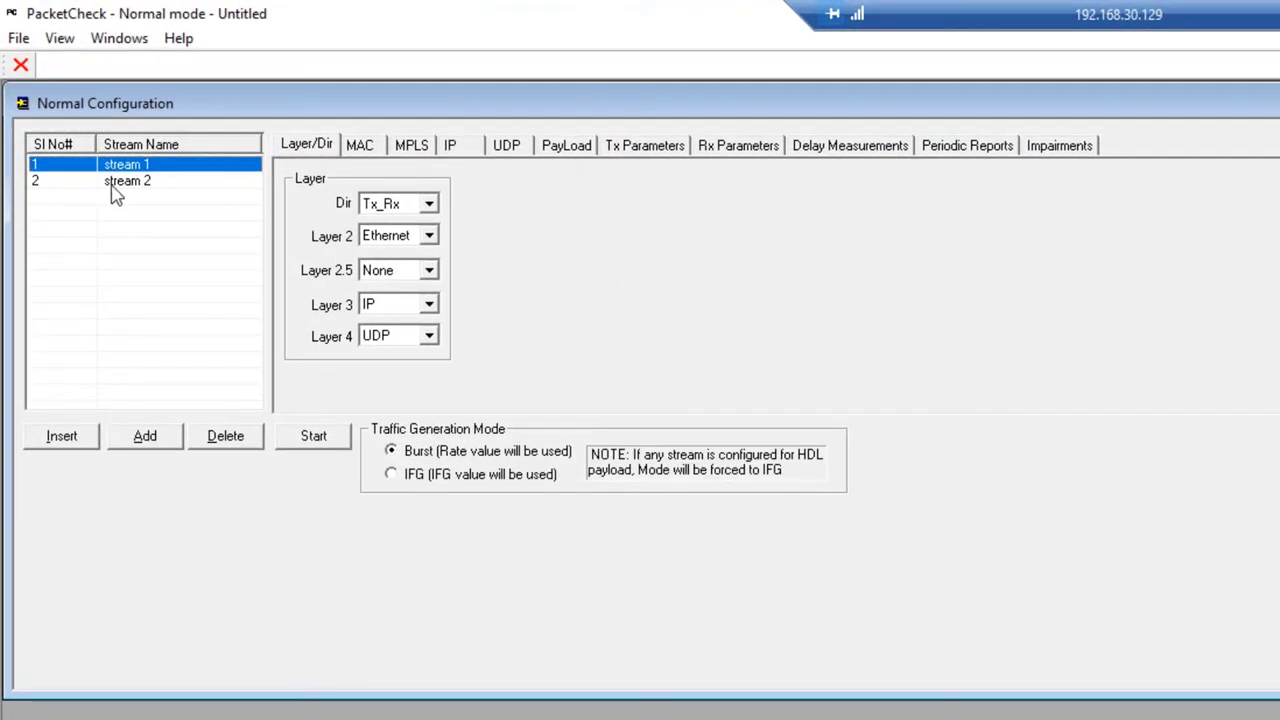
pyautogui.click(122, 190)
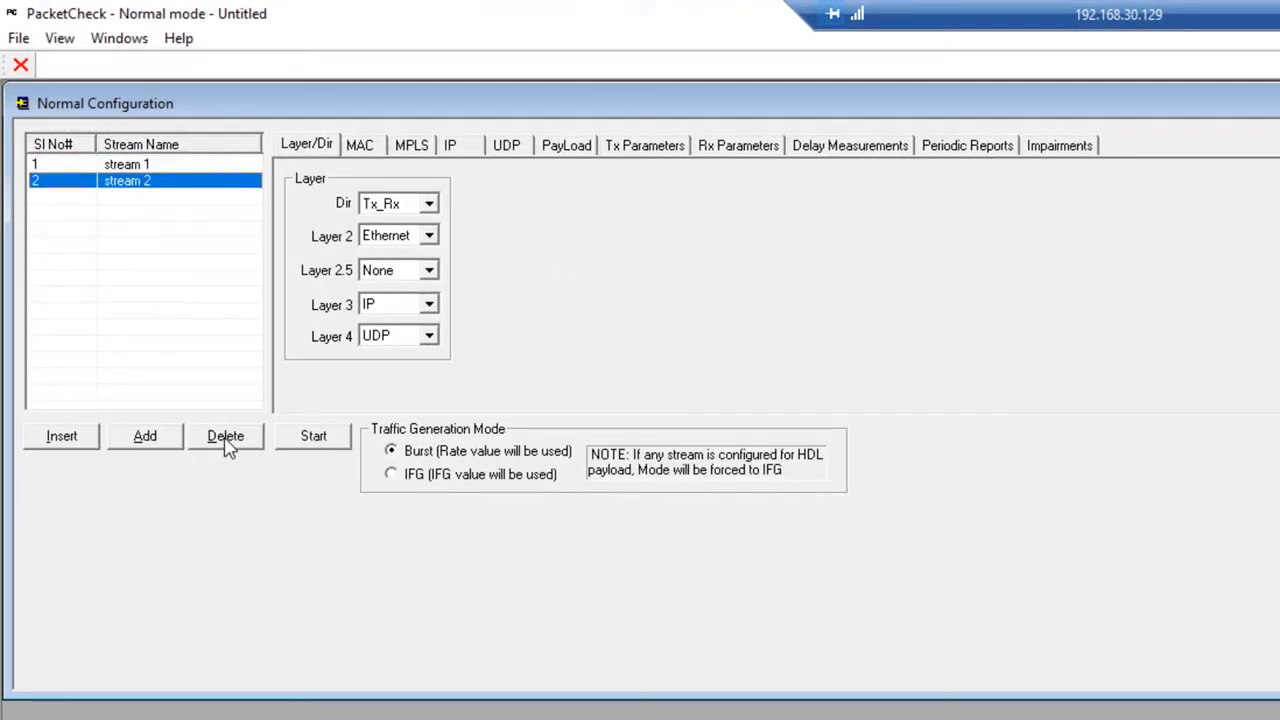
pyautogui.click(226, 441)
pyautogui.click(138, 174)
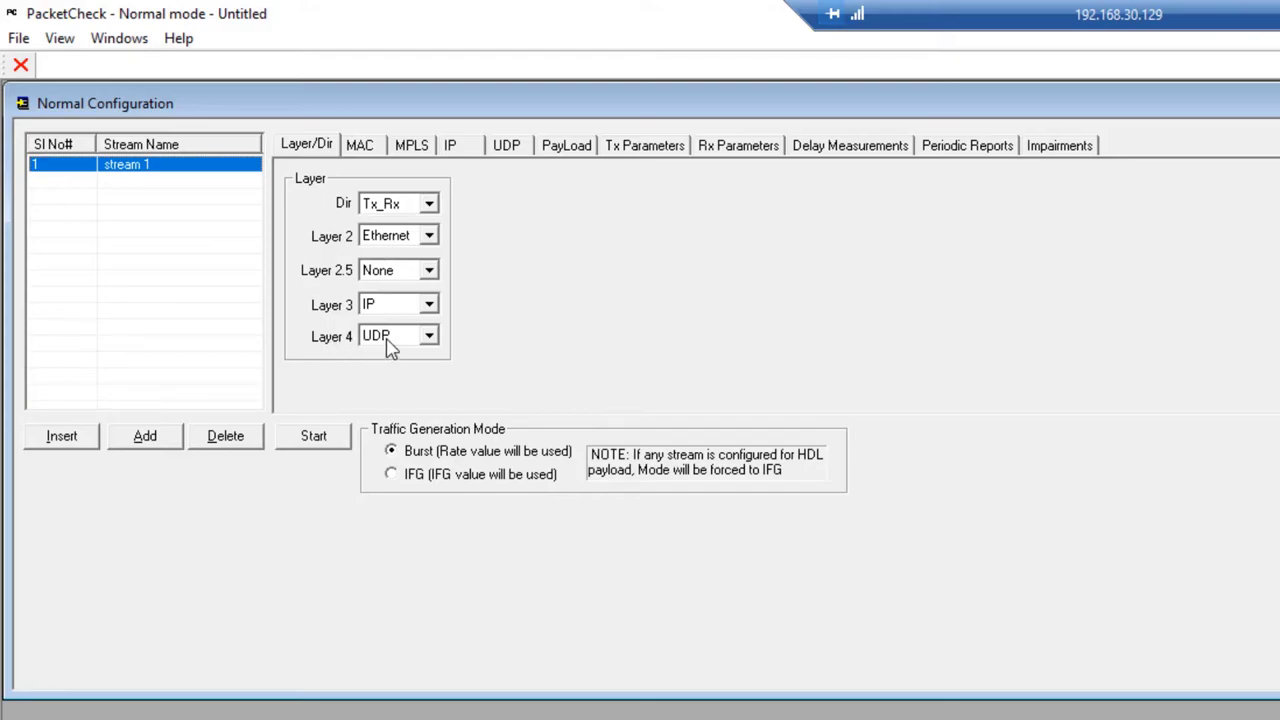
# Set stream 1's MAC Len/Type field to IPv4 and check its IP addresses and UDP ports
pyautogui.click(362, 148)
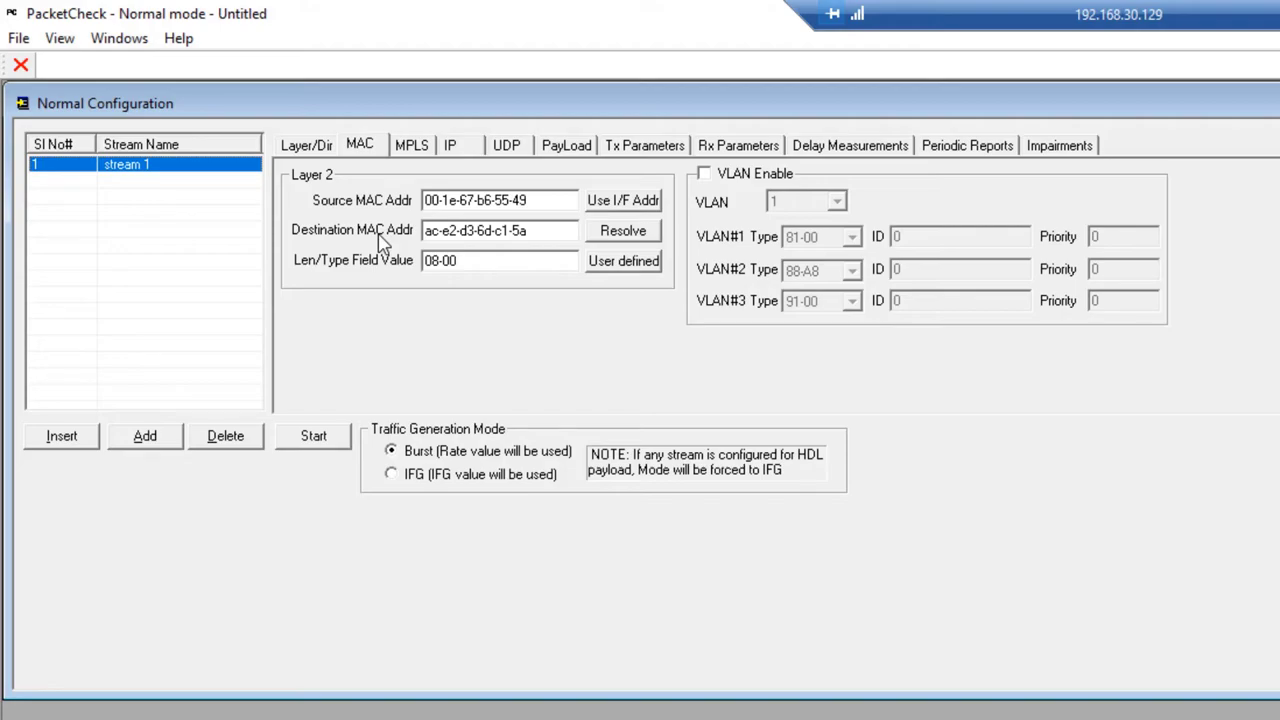
pyautogui.click(452, 150)
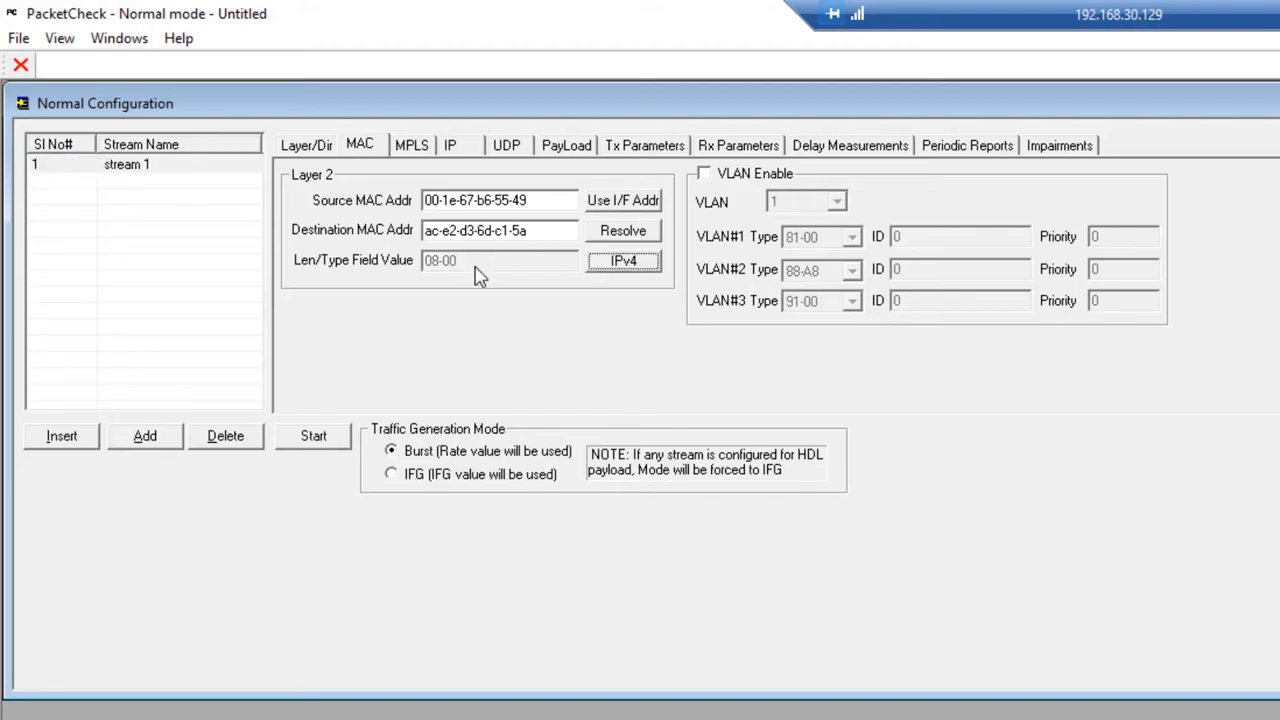
pyautogui.click(456, 150)
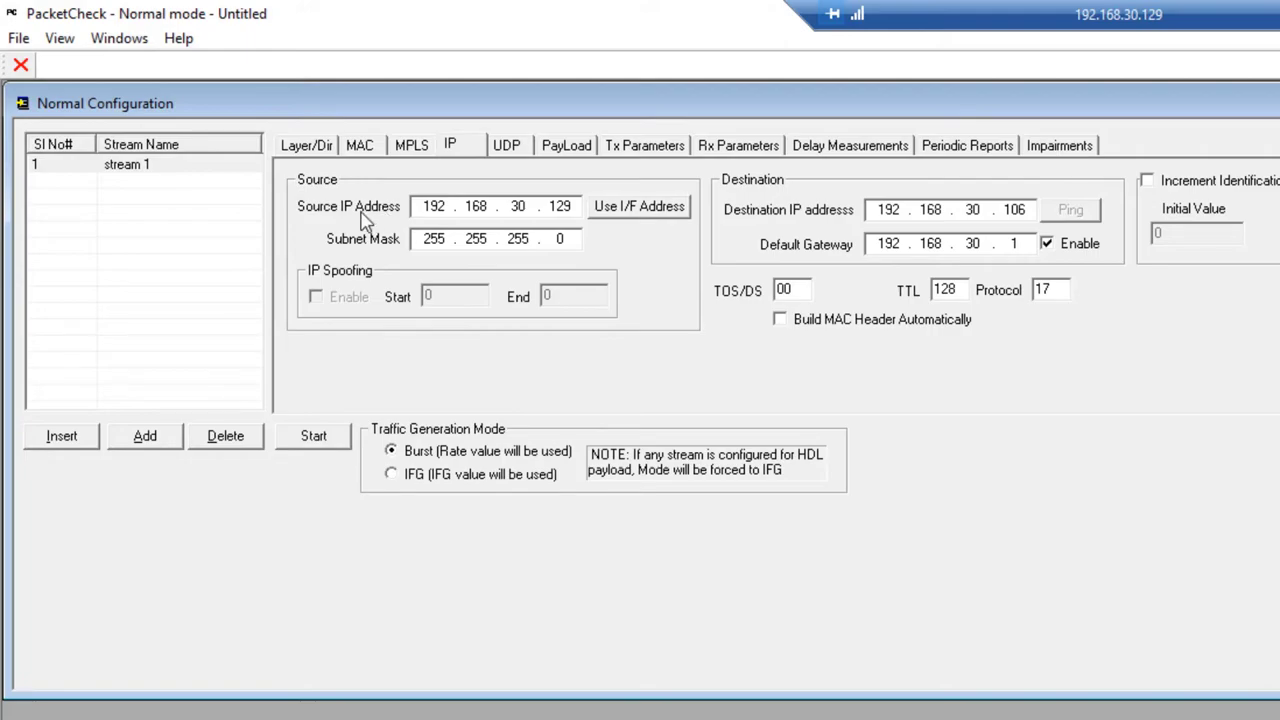
pyautogui.click(509, 152)
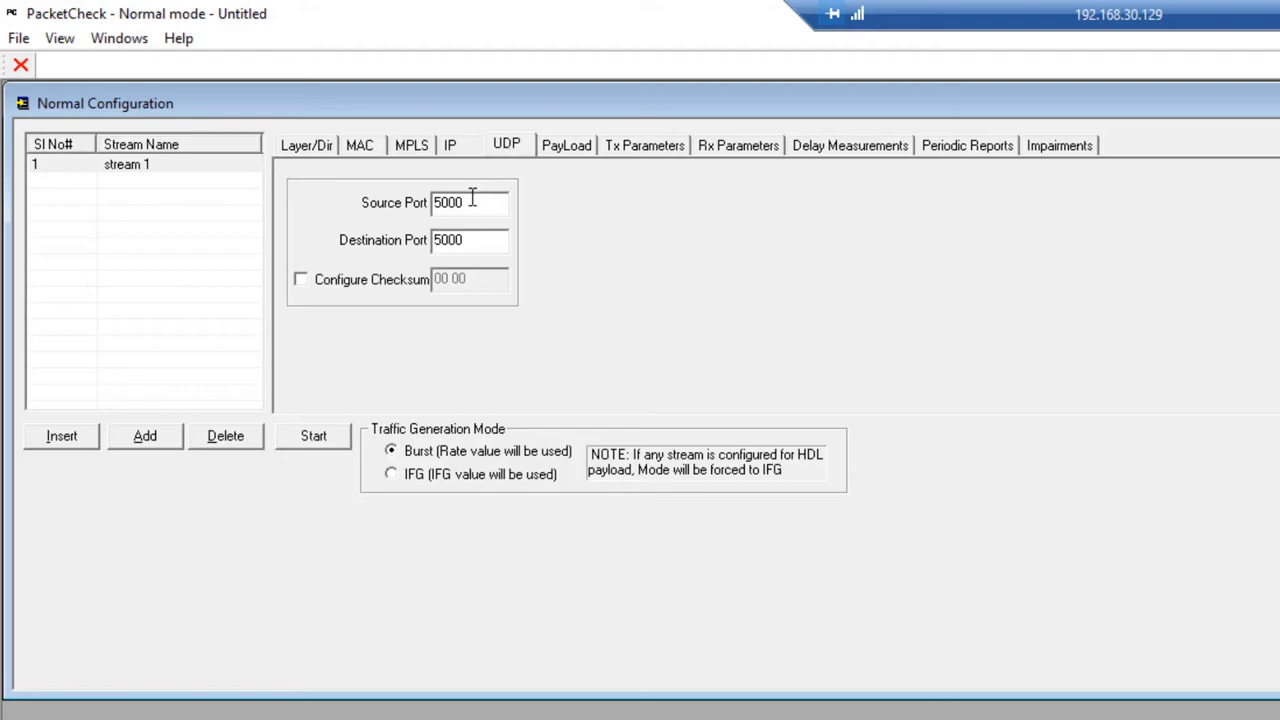
# Check stream 1's payload, Tx, delay measurement and impairment settings and start the traffic generation
pyautogui.click(566, 148)
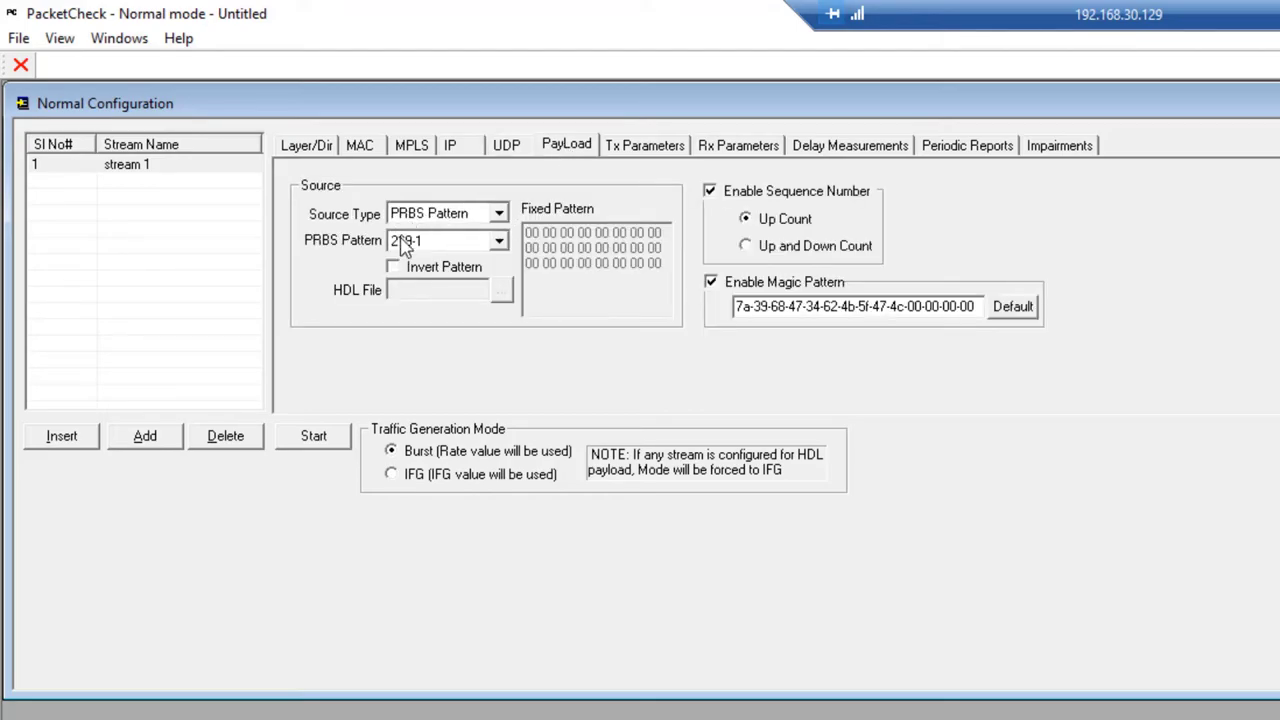
pyautogui.click(632, 147)
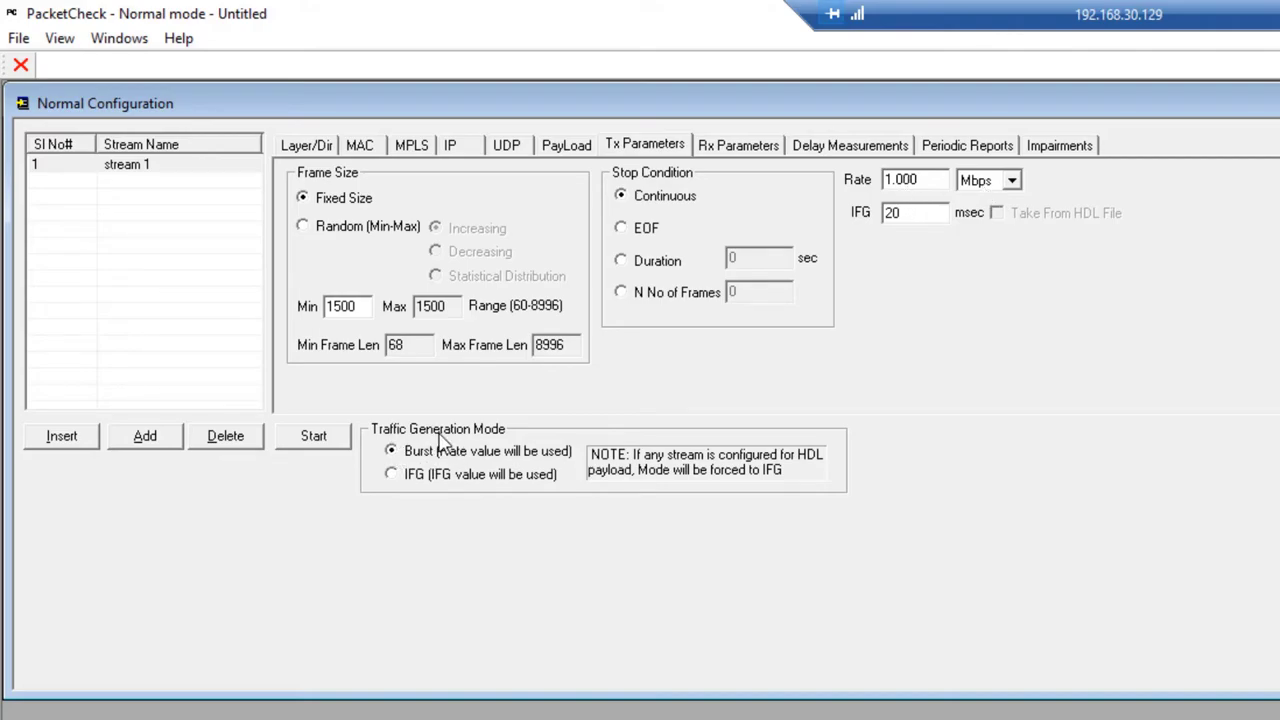
pyautogui.click(836, 150)
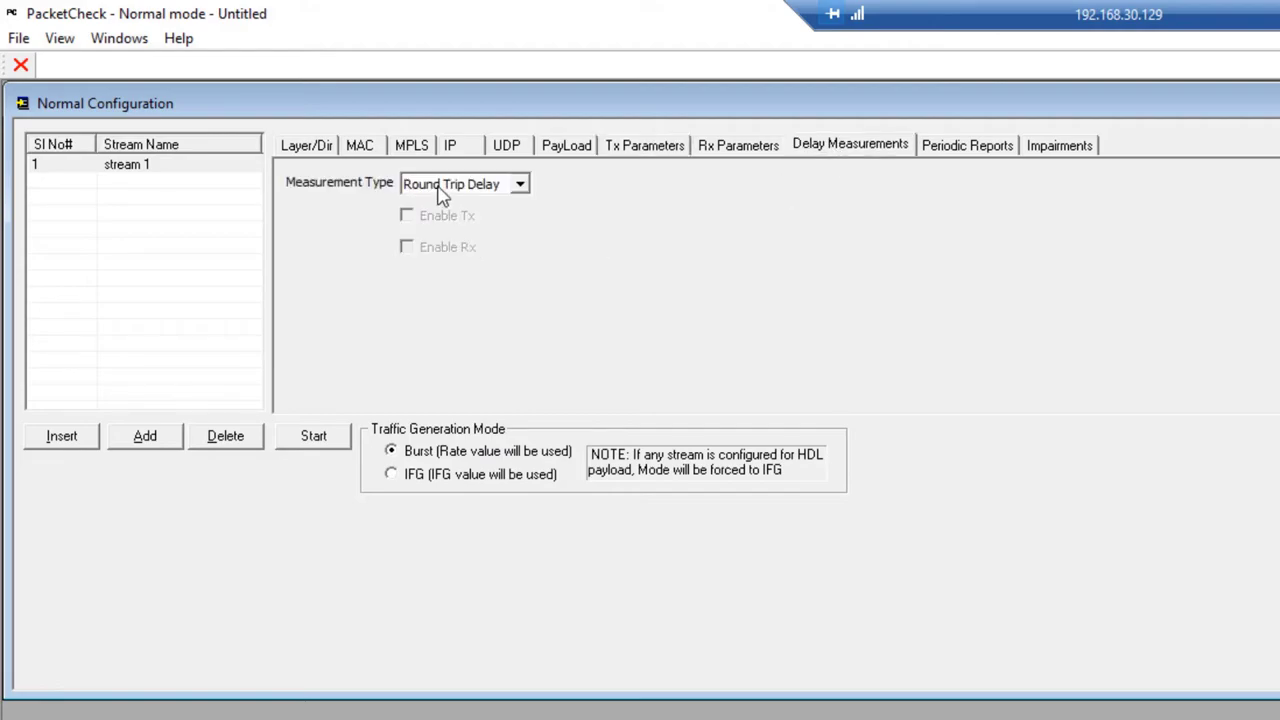
pyautogui.click(1059, 146)
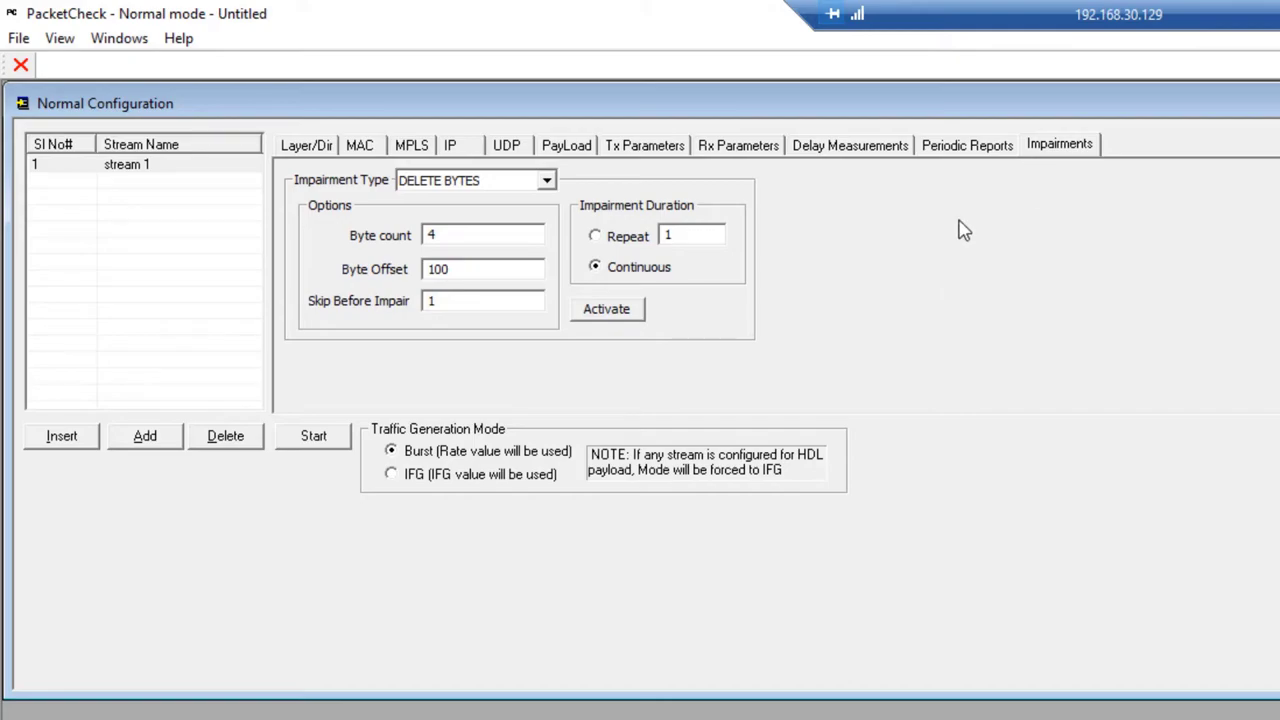
pyautogui.click(309, 442)
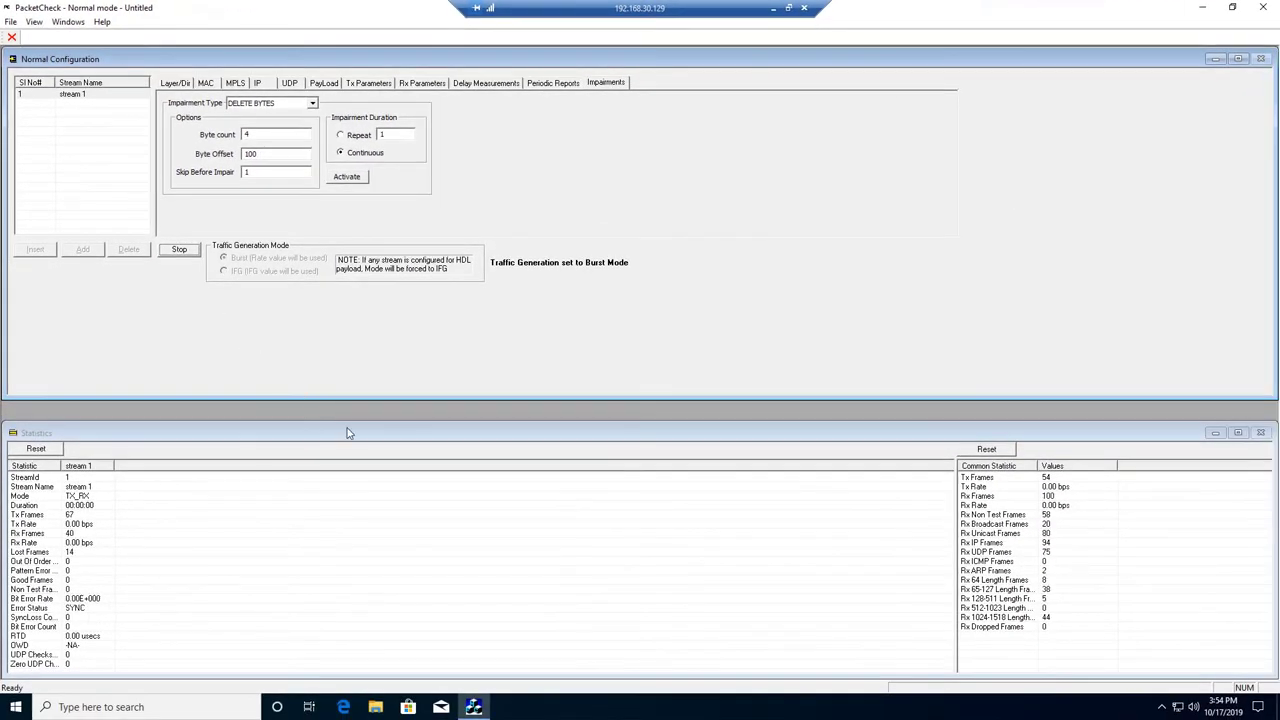
# Maximize the Statistics window, widen its columns and check stream 1's bit error count and error status
pyautogui.click(349, 432)
pyautogui.moveTo(358, 423); pyautogui.dragTo(351, 296)
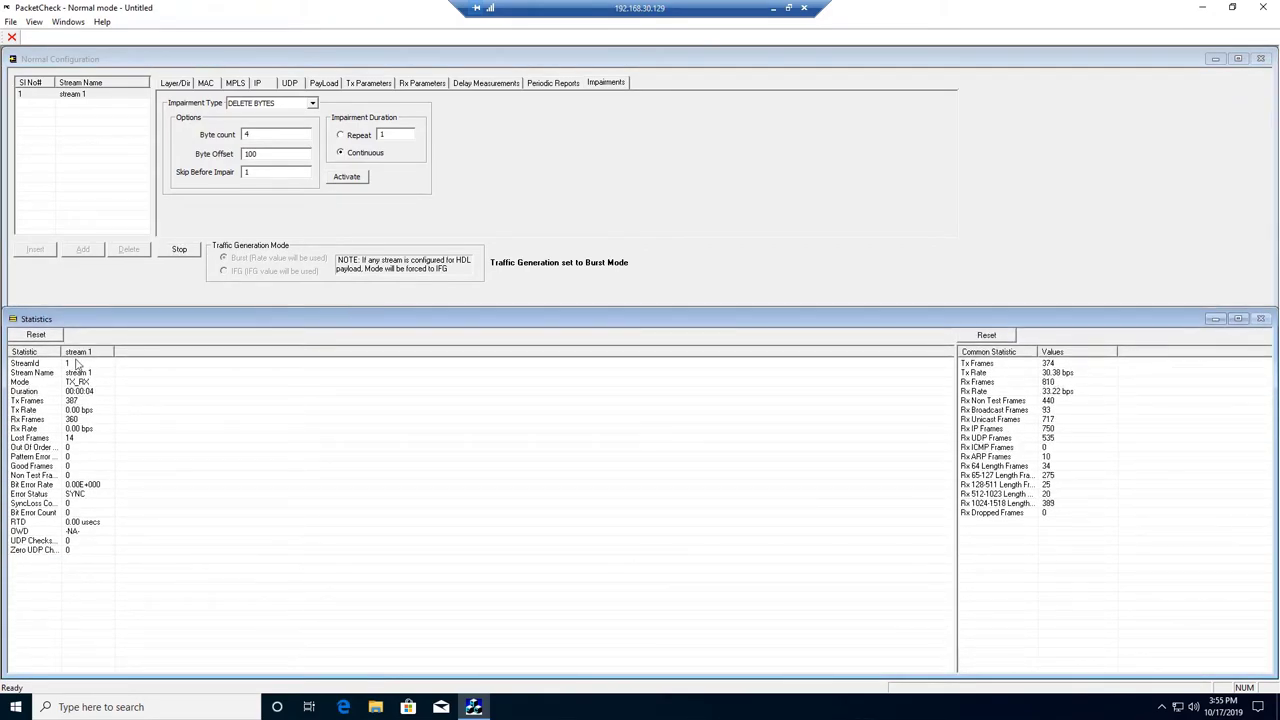
pyautogui.moveTo(62, 352); pyautogui.dragTo(188, 352)
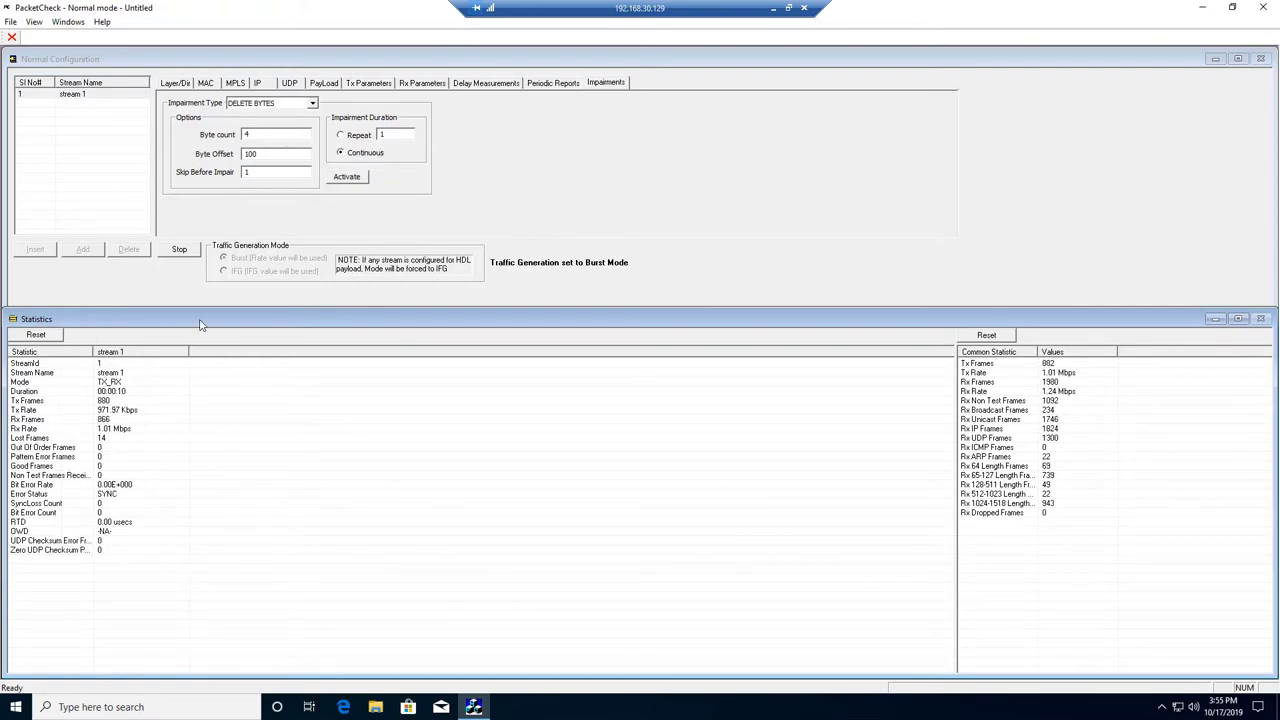
pyautogui.click(1238, 318)
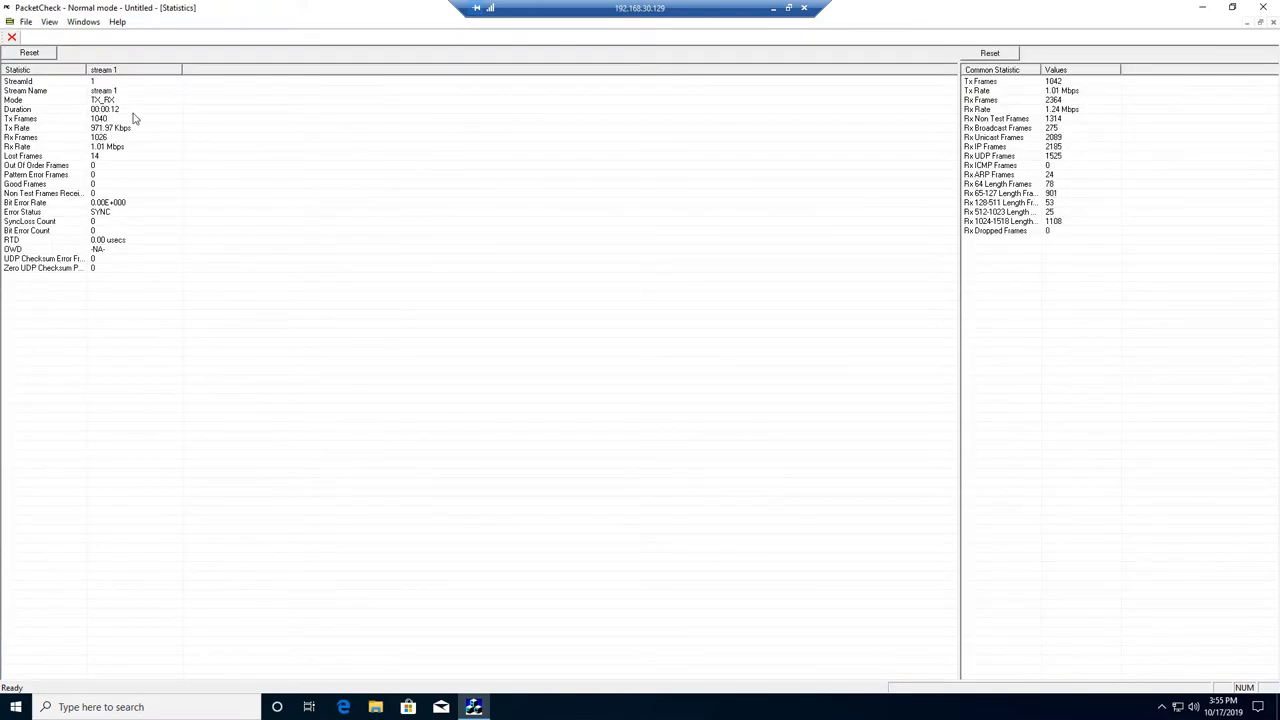
pyautogui.moveTo(86, 66); pyautogui.dragTo(97, 66)
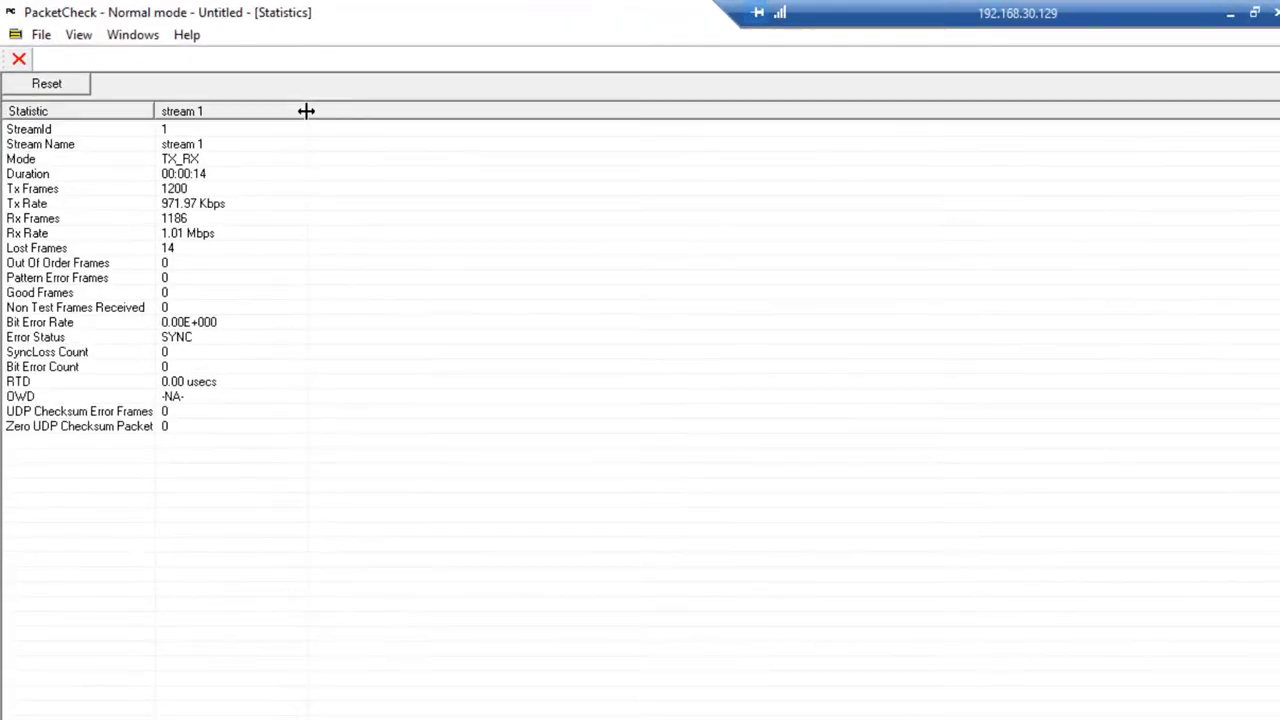
pyautogui.moveTo(306, 111); pyautogui.dragTo(345, 111)
pyautogui.click(172, 368)
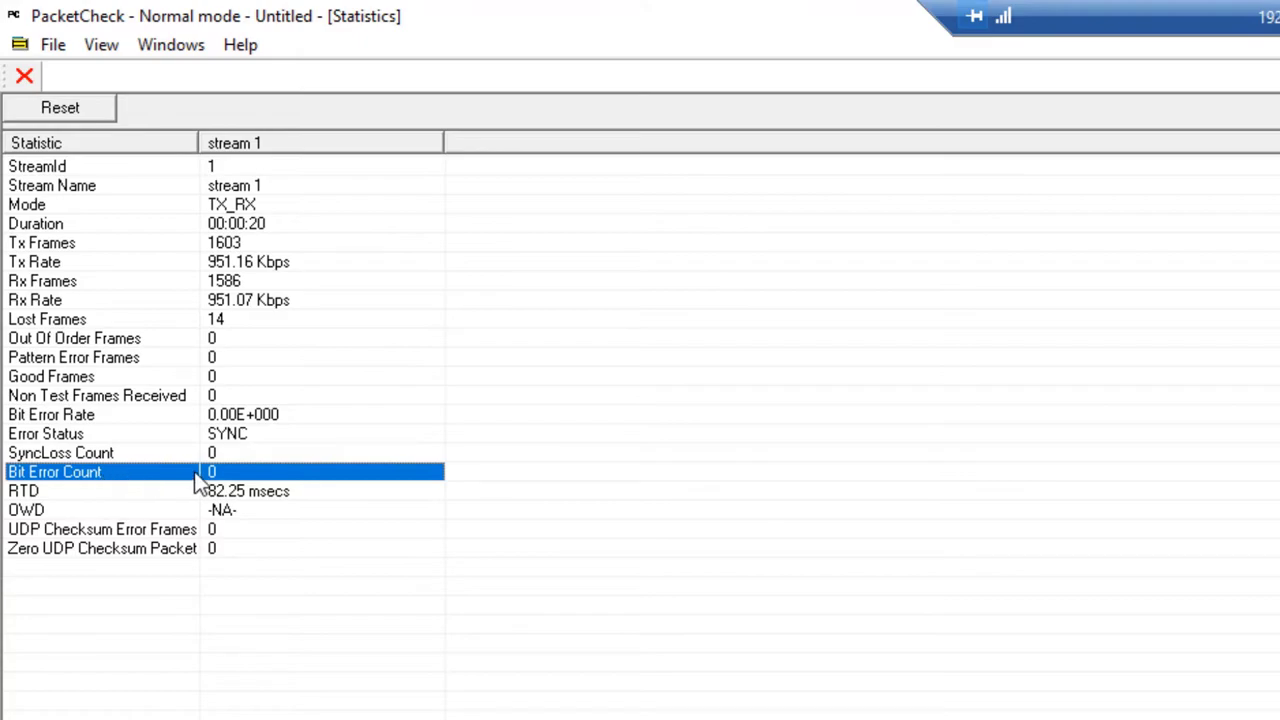
pyautogui.click(211, 437)
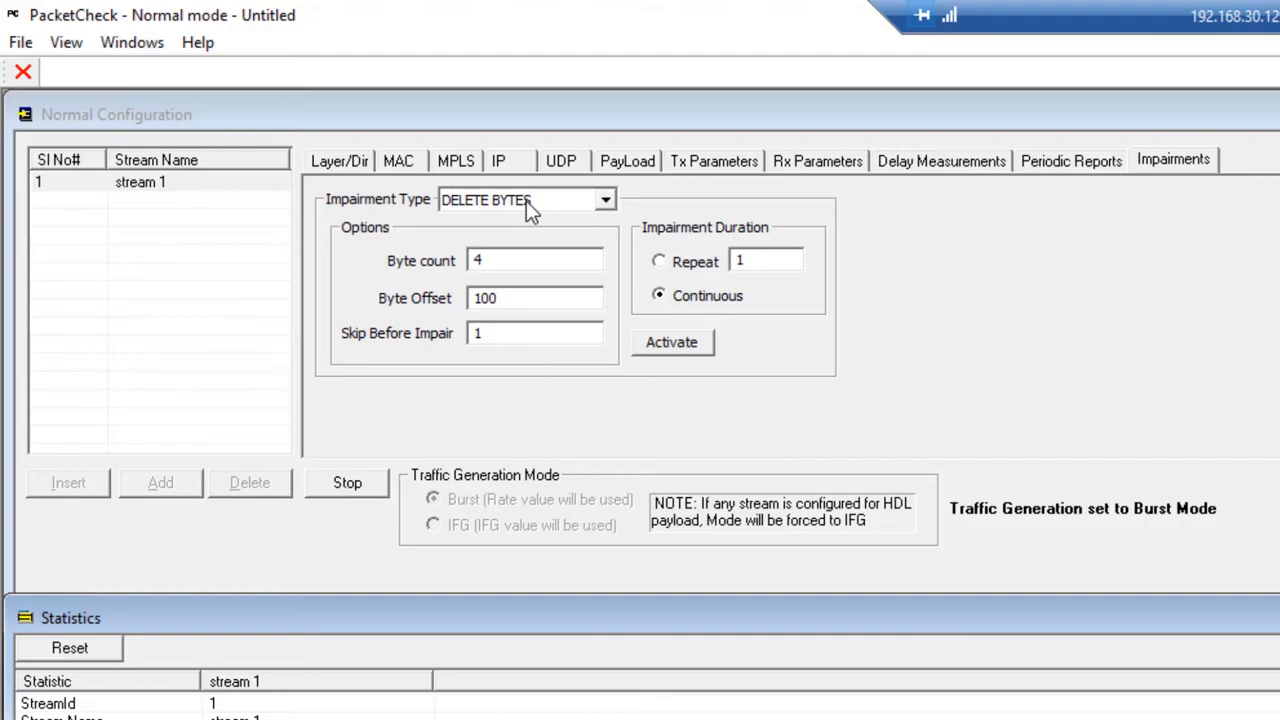
# Set Skip Before Impair to 20 and activate the continuous DELETE BYTES impairment on stream 1
pyautogui.click(511, 259)
pyautogui.doubleClick(511, 259)
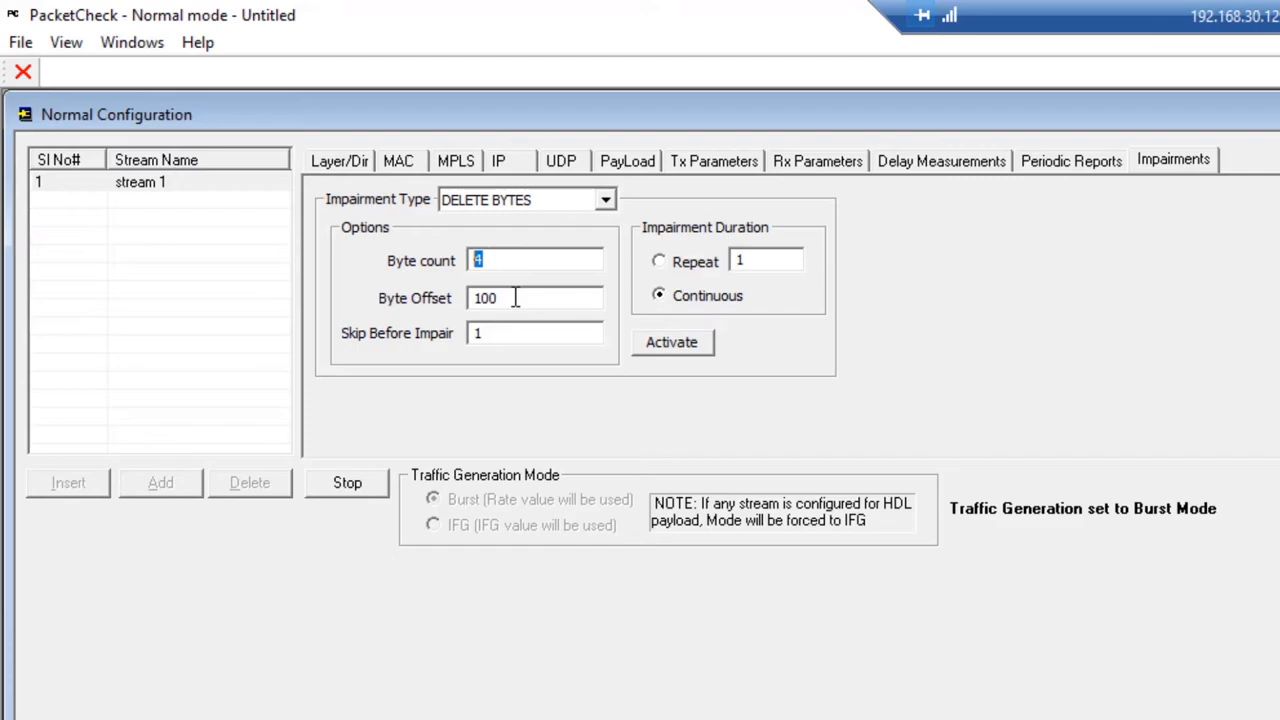
pyautogui.click(513, 298)
pyautogui.press('Tab')
pyautogui.write('20')
pyautogui.click(672, 344)
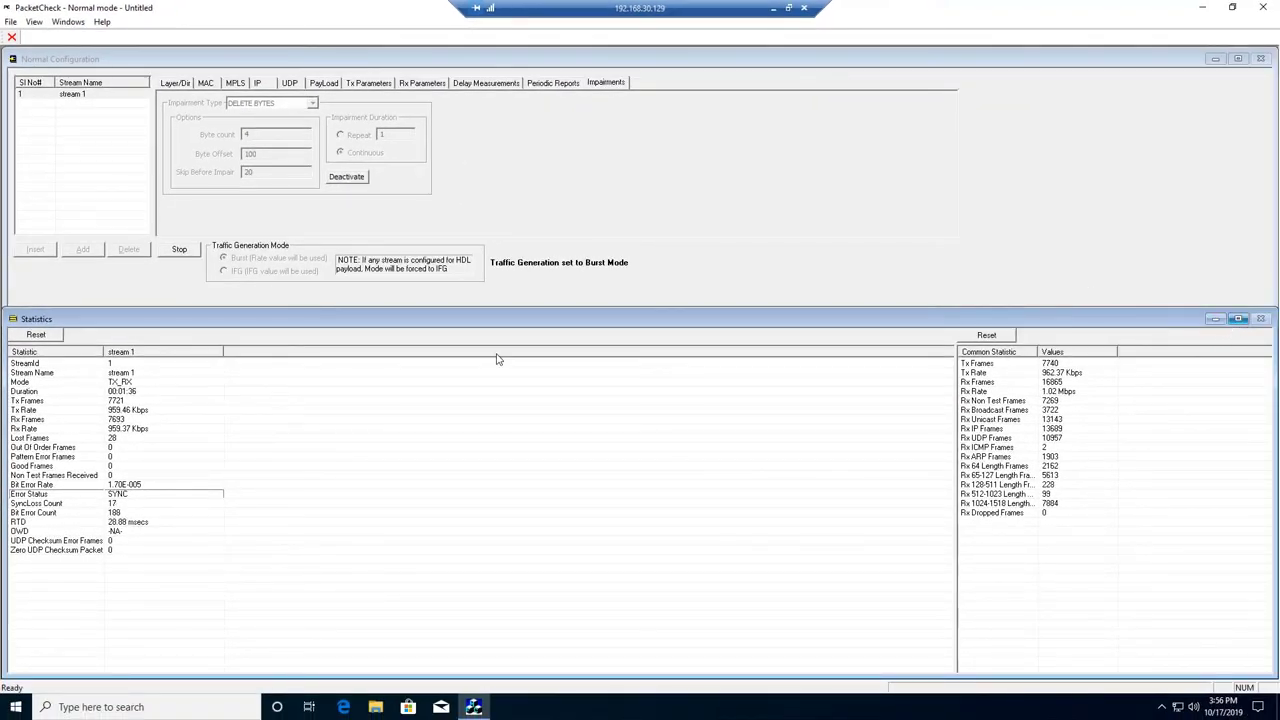
# Check stream 1's bit error count and bit error rate while the DELETE BYTES impairment is active
pyautogui.click(60, 512)
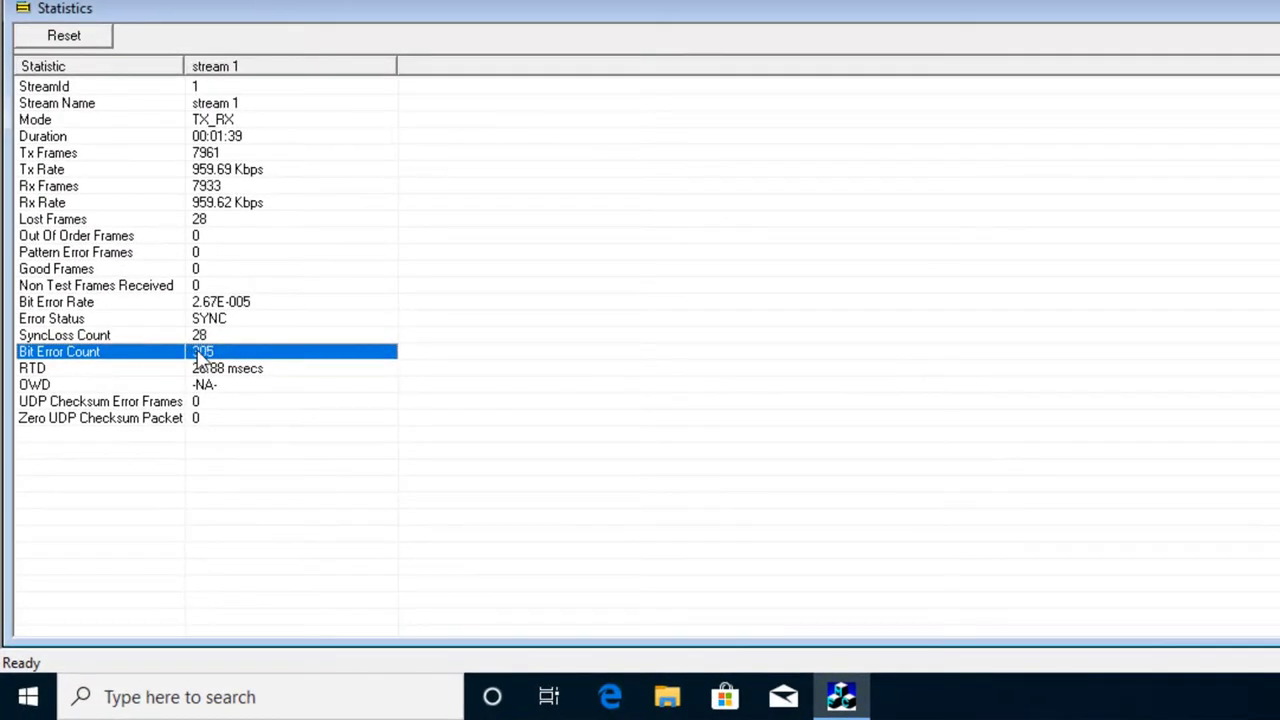
pyautogui.click(210, 303)
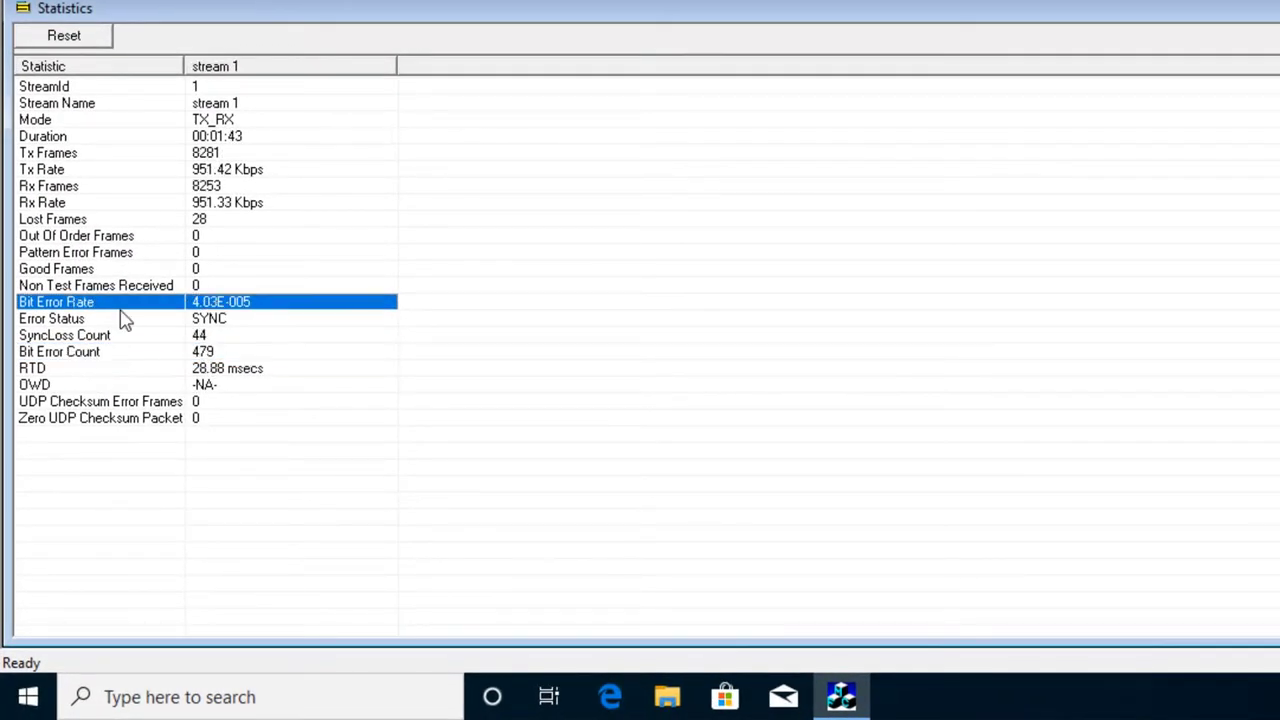
pyautogui.click(240, 353)
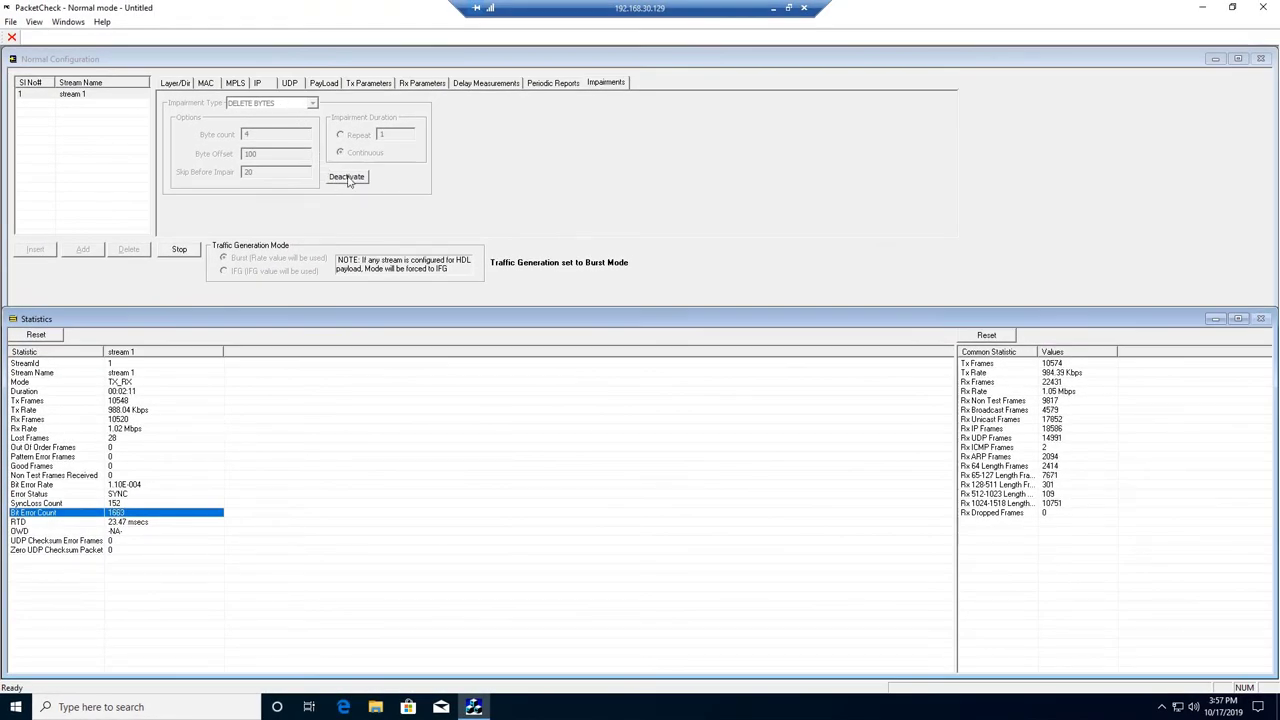
# Deactivate the DELETE BYTES impairment, switch the impairment type to AND with 00, and activate it
pyautogui.click(347, 177)
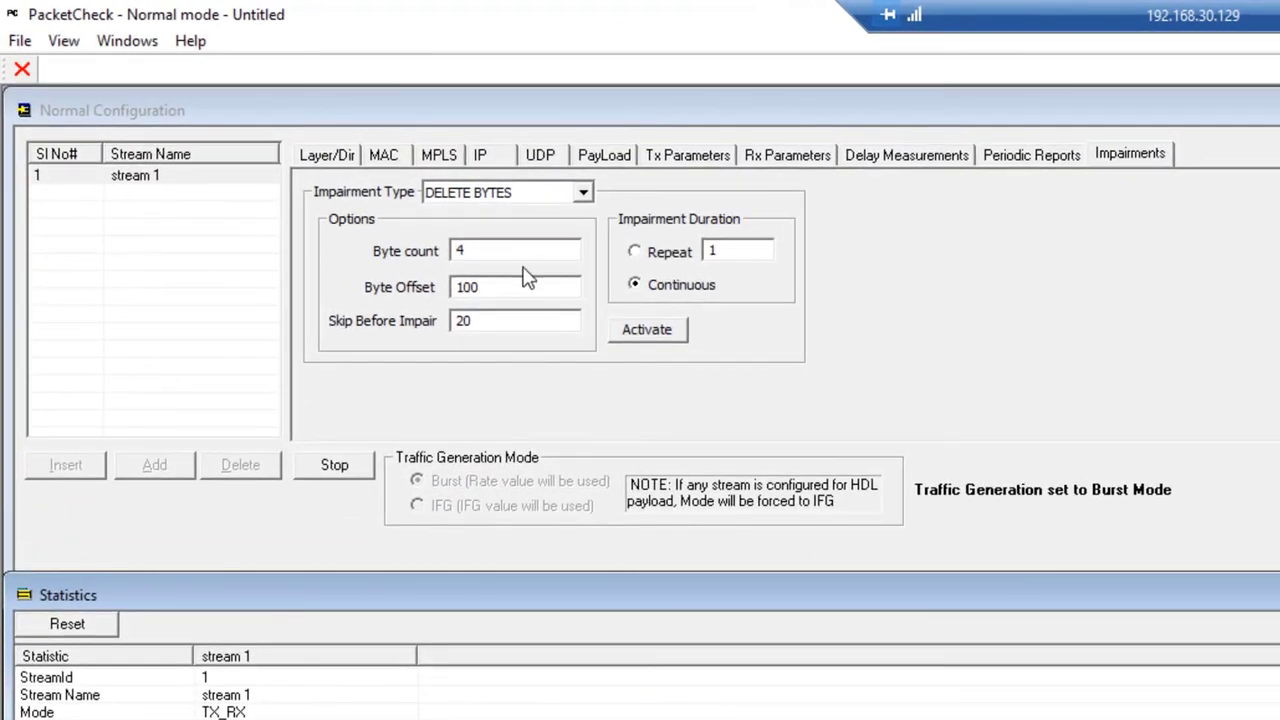
pyautogui.click(543, 198)
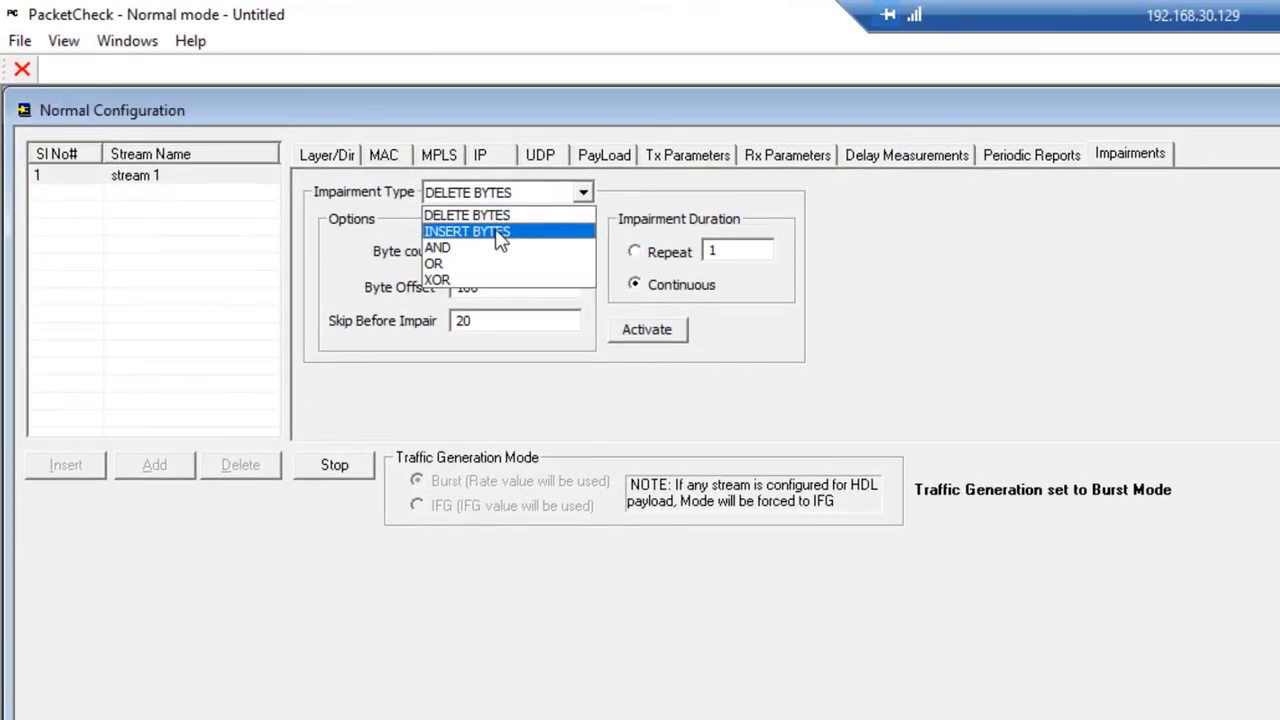
pyautogui.click(447, 249)
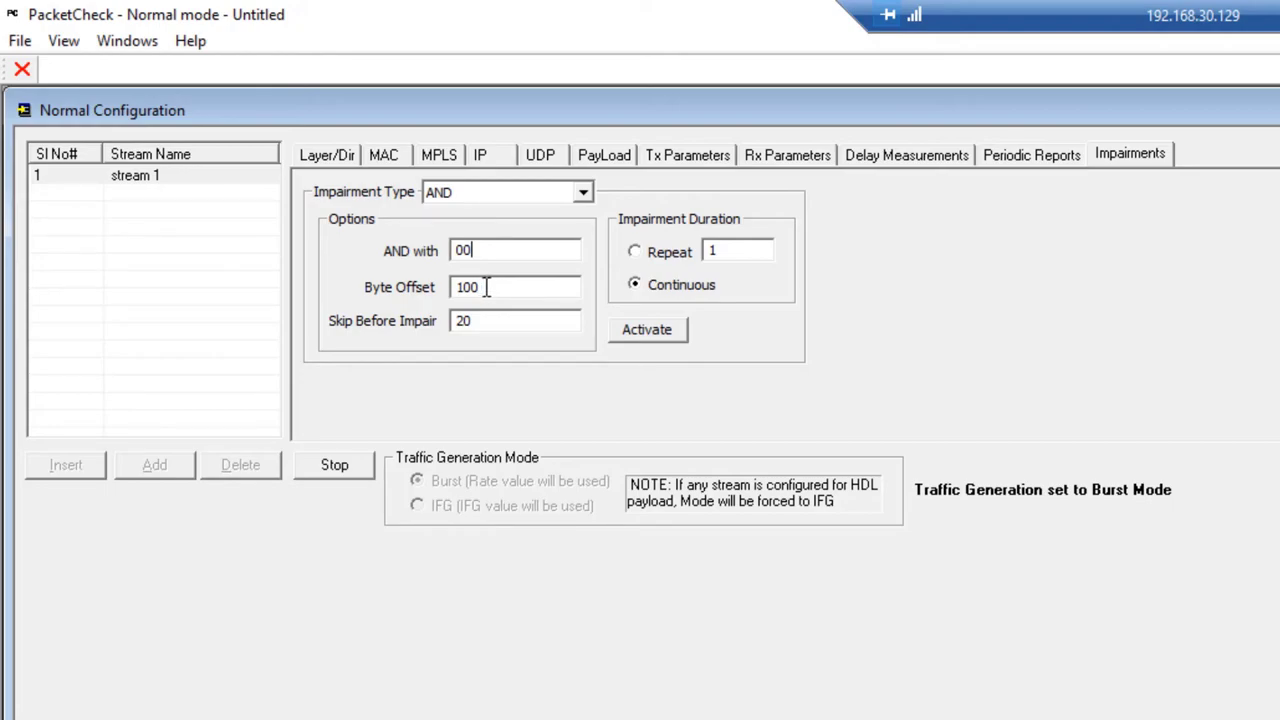
pyautogui.click(660, 340)
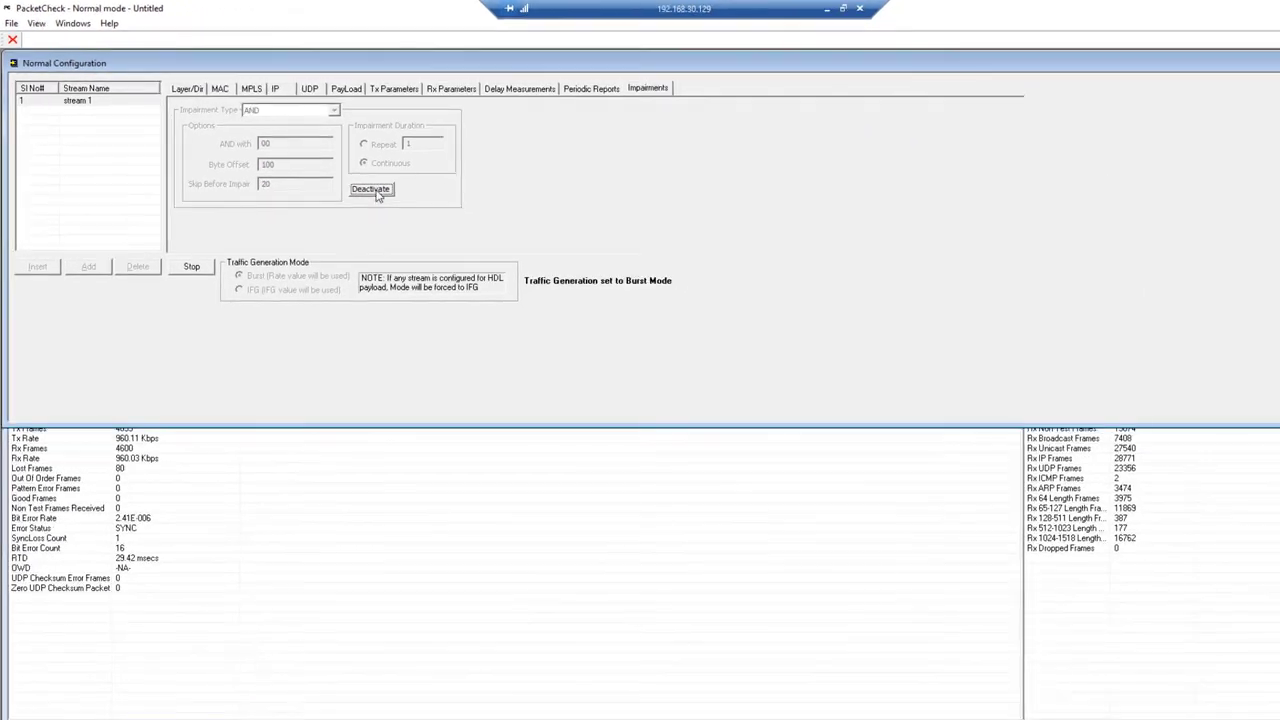
# Bring the stream statistics into view and check the bit error rate and count under the AND impairment
pyautogui.moveTo(366, 311); pyautogui.dragTo(358, 216)
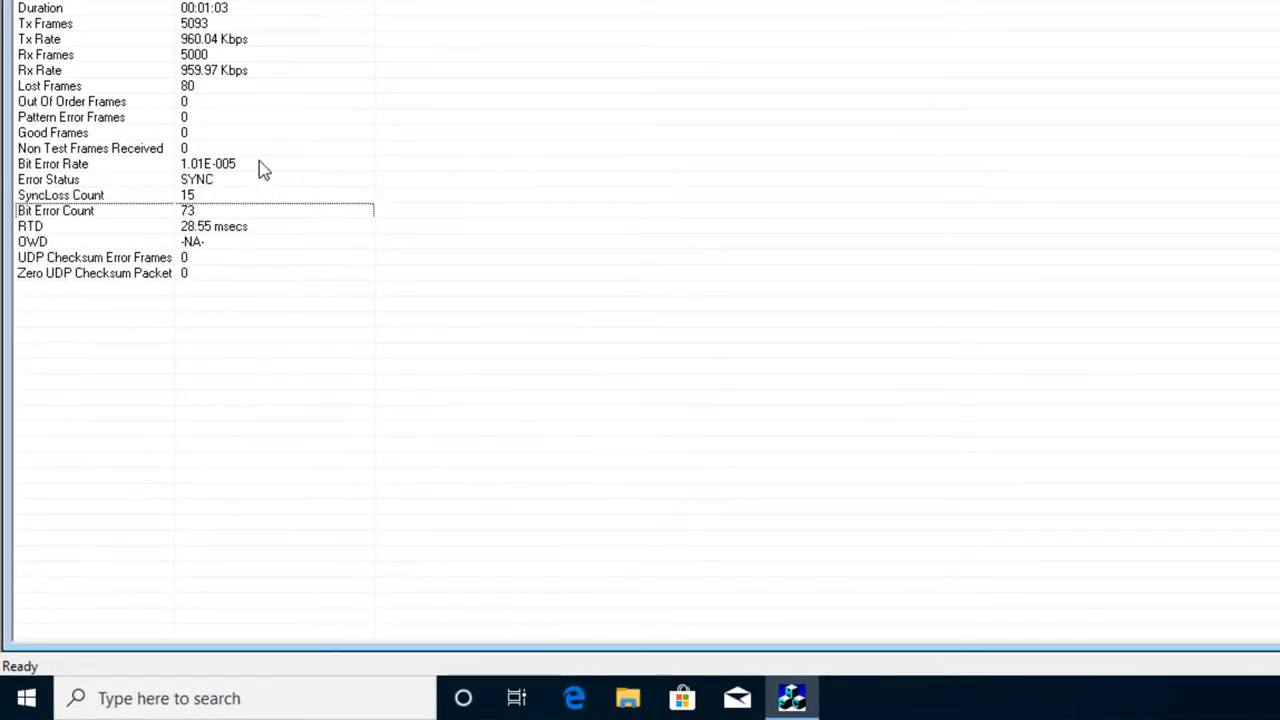
pyautogui.click(259, 164)
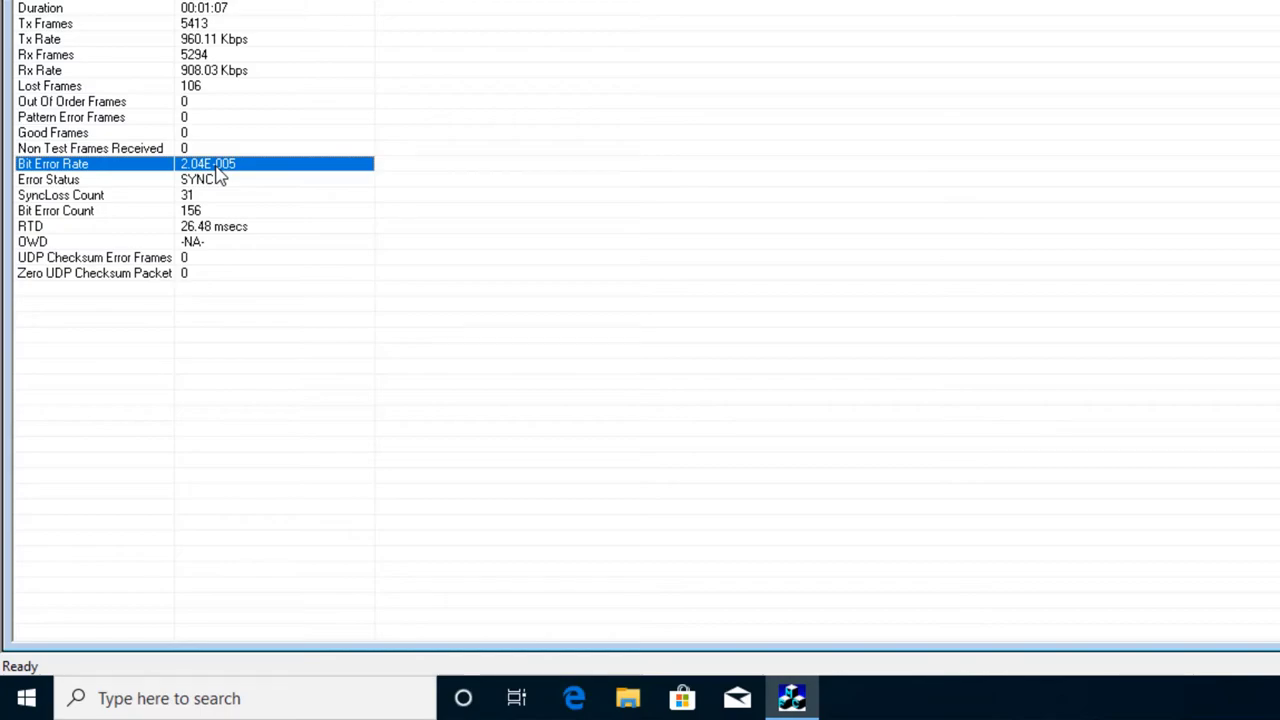
pyautogui.click(197, 212)
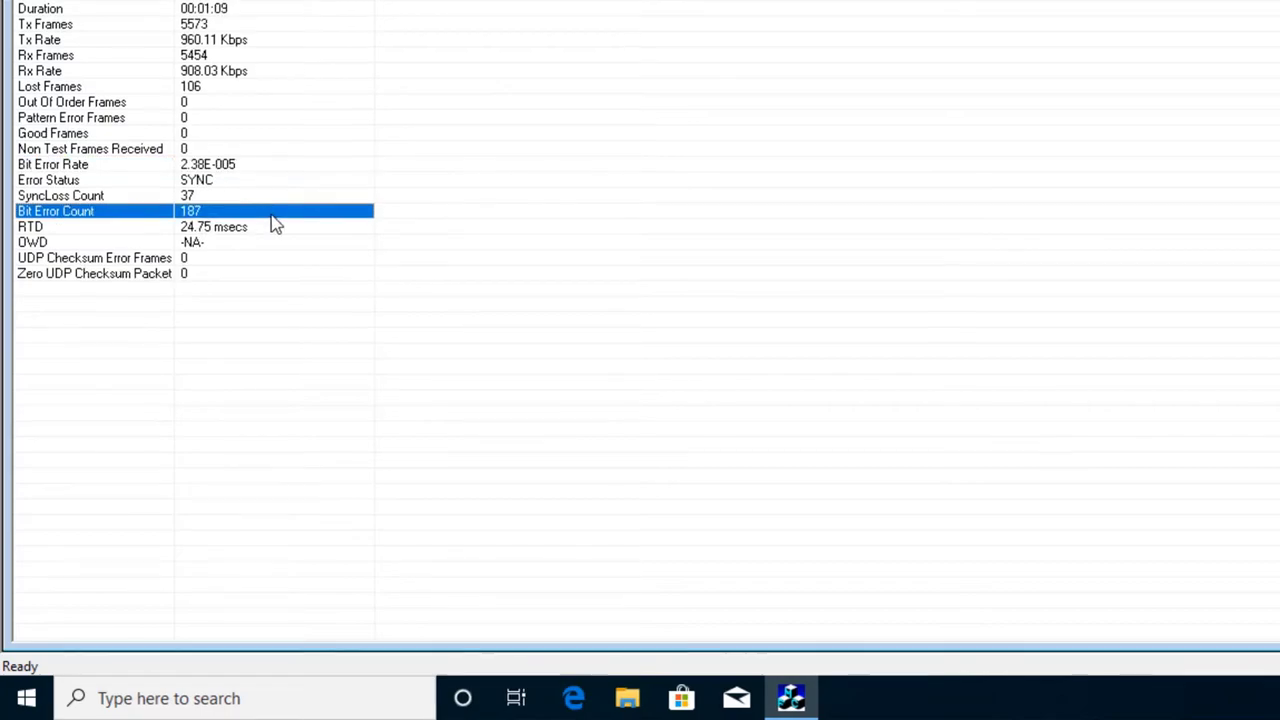